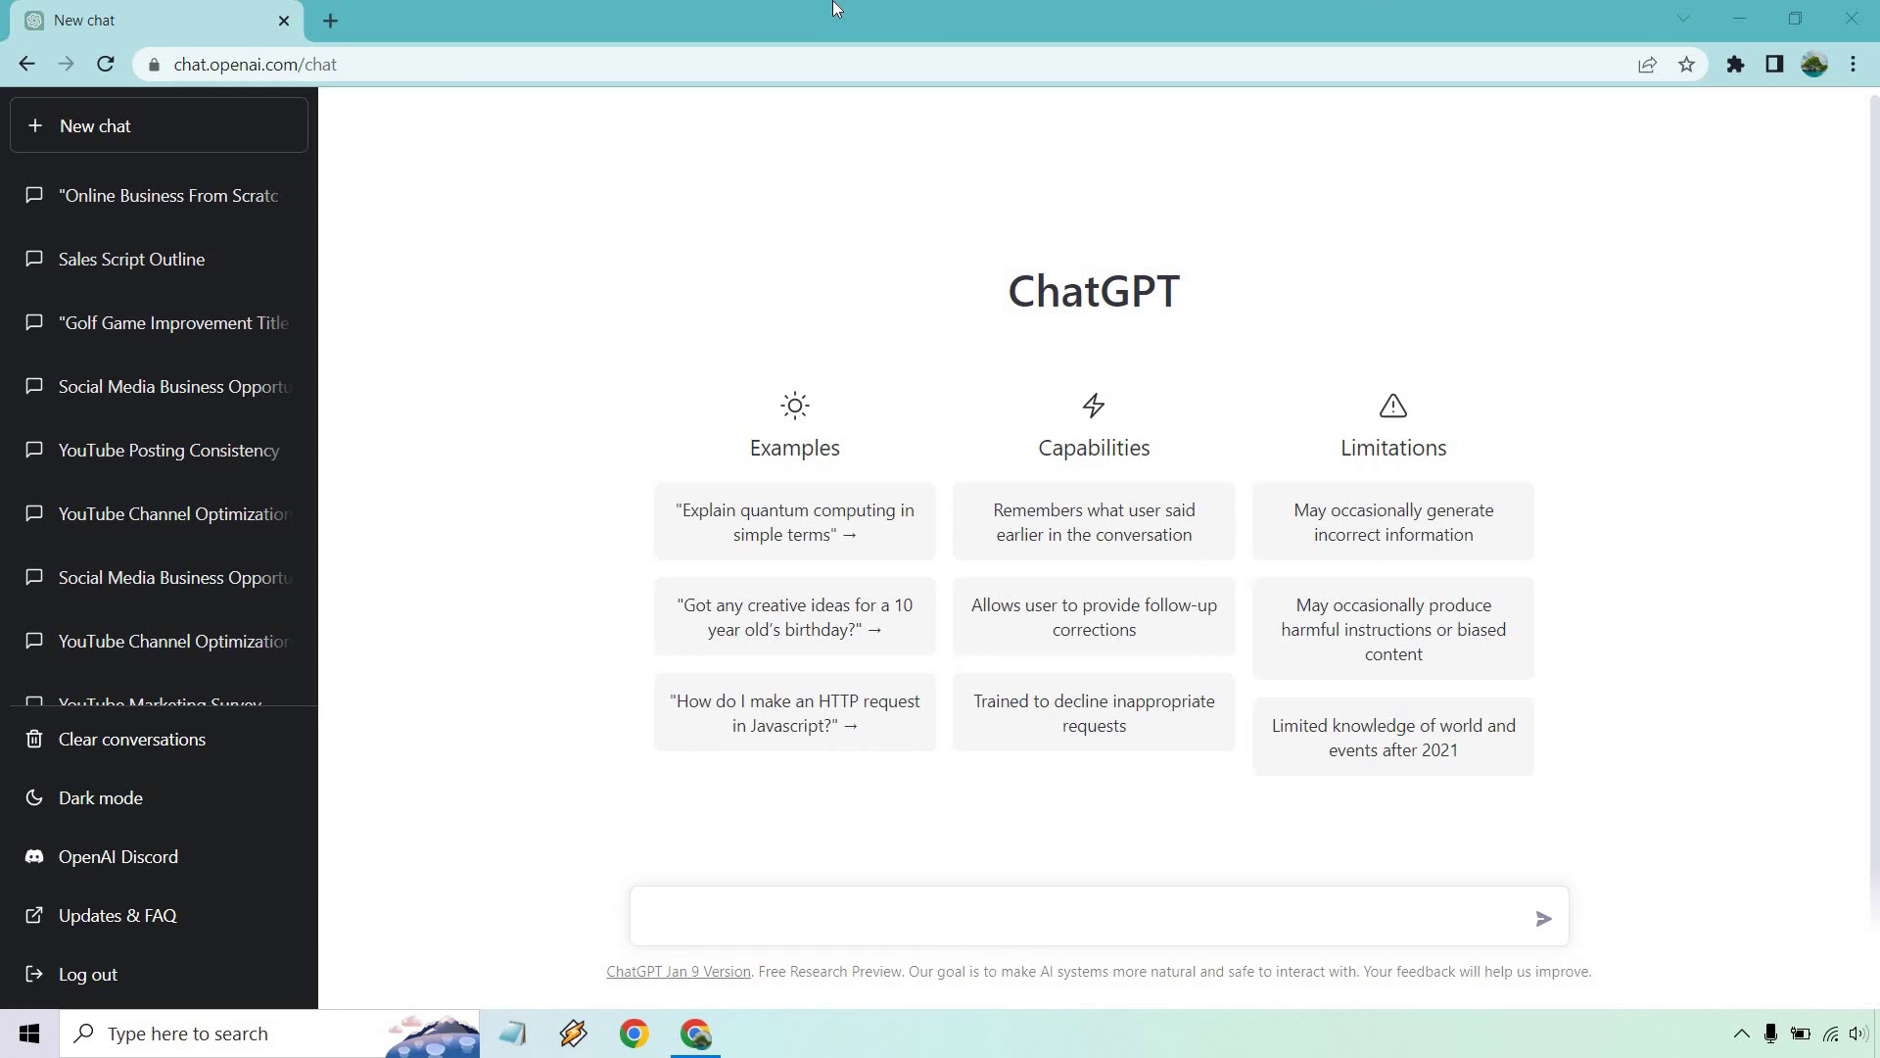
- Paste the request for a five-step sales-script outline for closing leads into the message box
{"action": "left_click", "coordinate": [790, 919]}
{"action": "type", "text": "I'm looking to create a sales script that I can use to close leads. Please give me an outline for a sales script where I can ask more questions and fill in the details."}
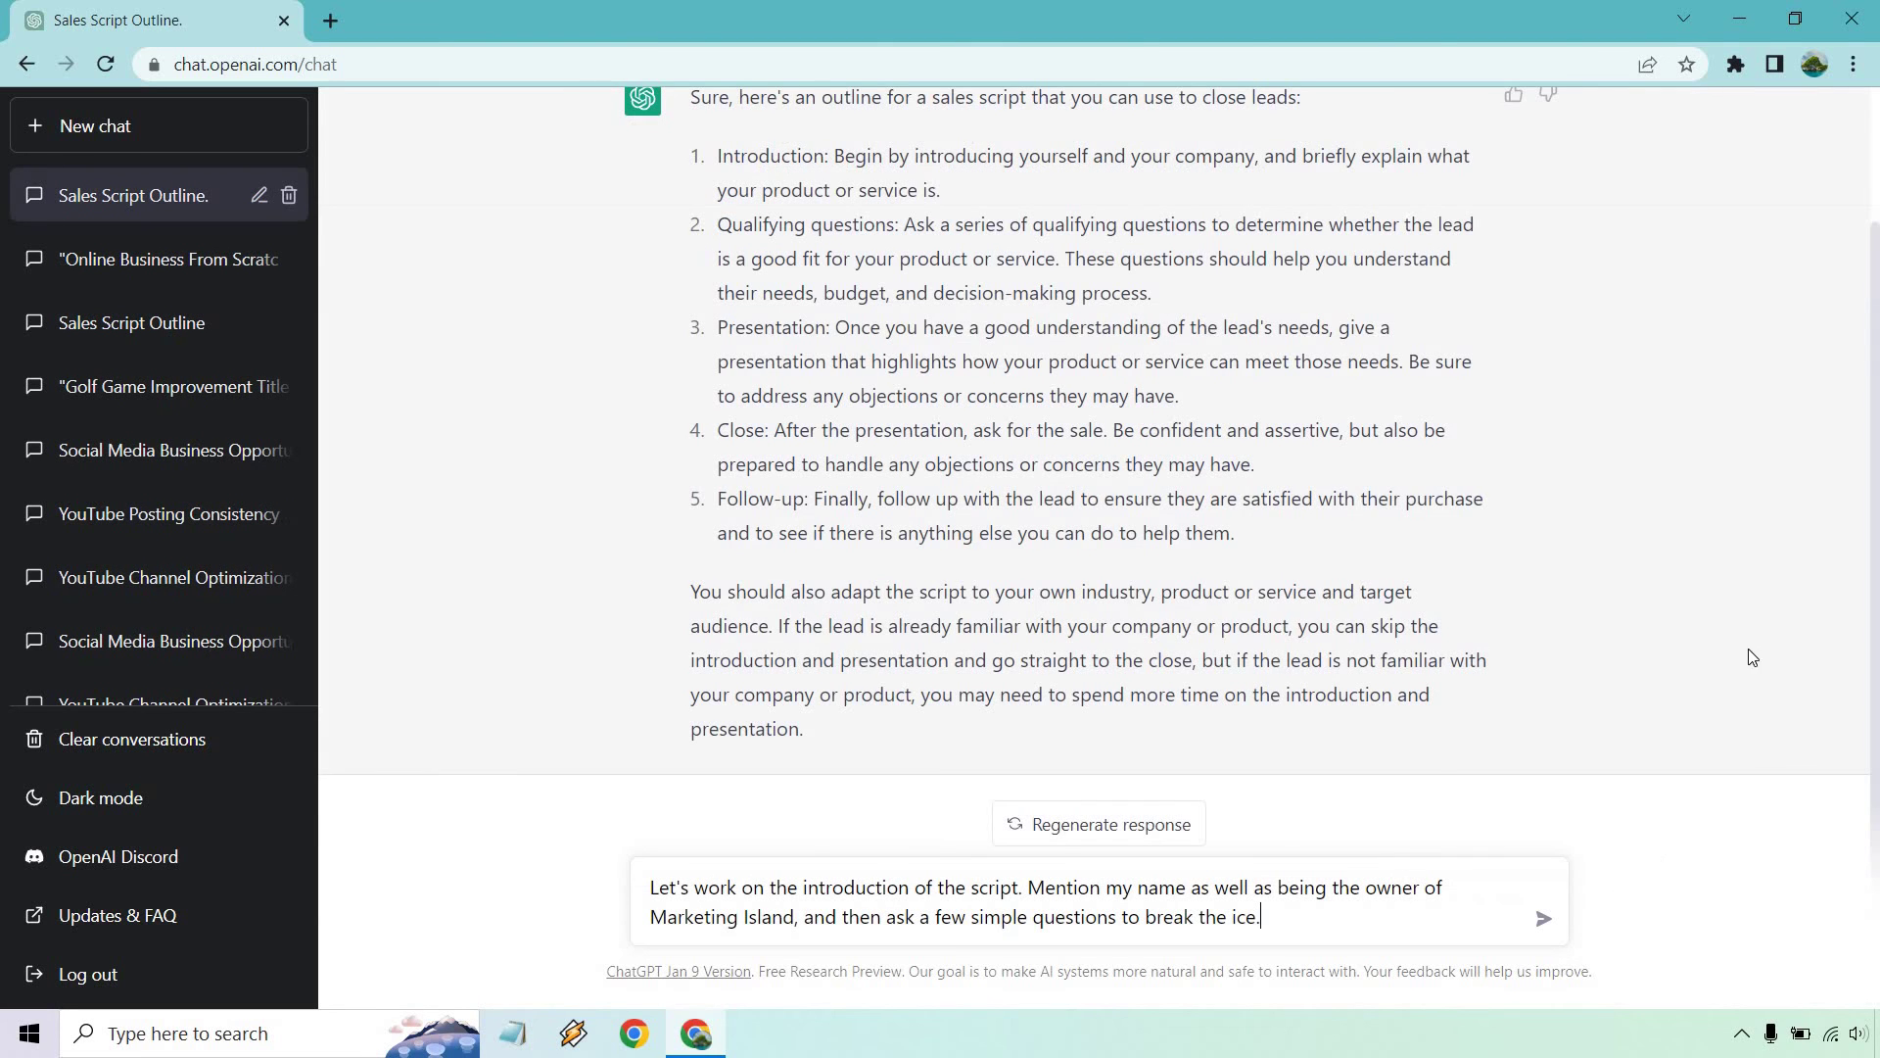
- Scroll up to review ChatGPT's five-step closing-script outline
{"action": "scroll", "coordinate": [1645, 419], "scroll_direction": "up", "scroll_amount": 1}
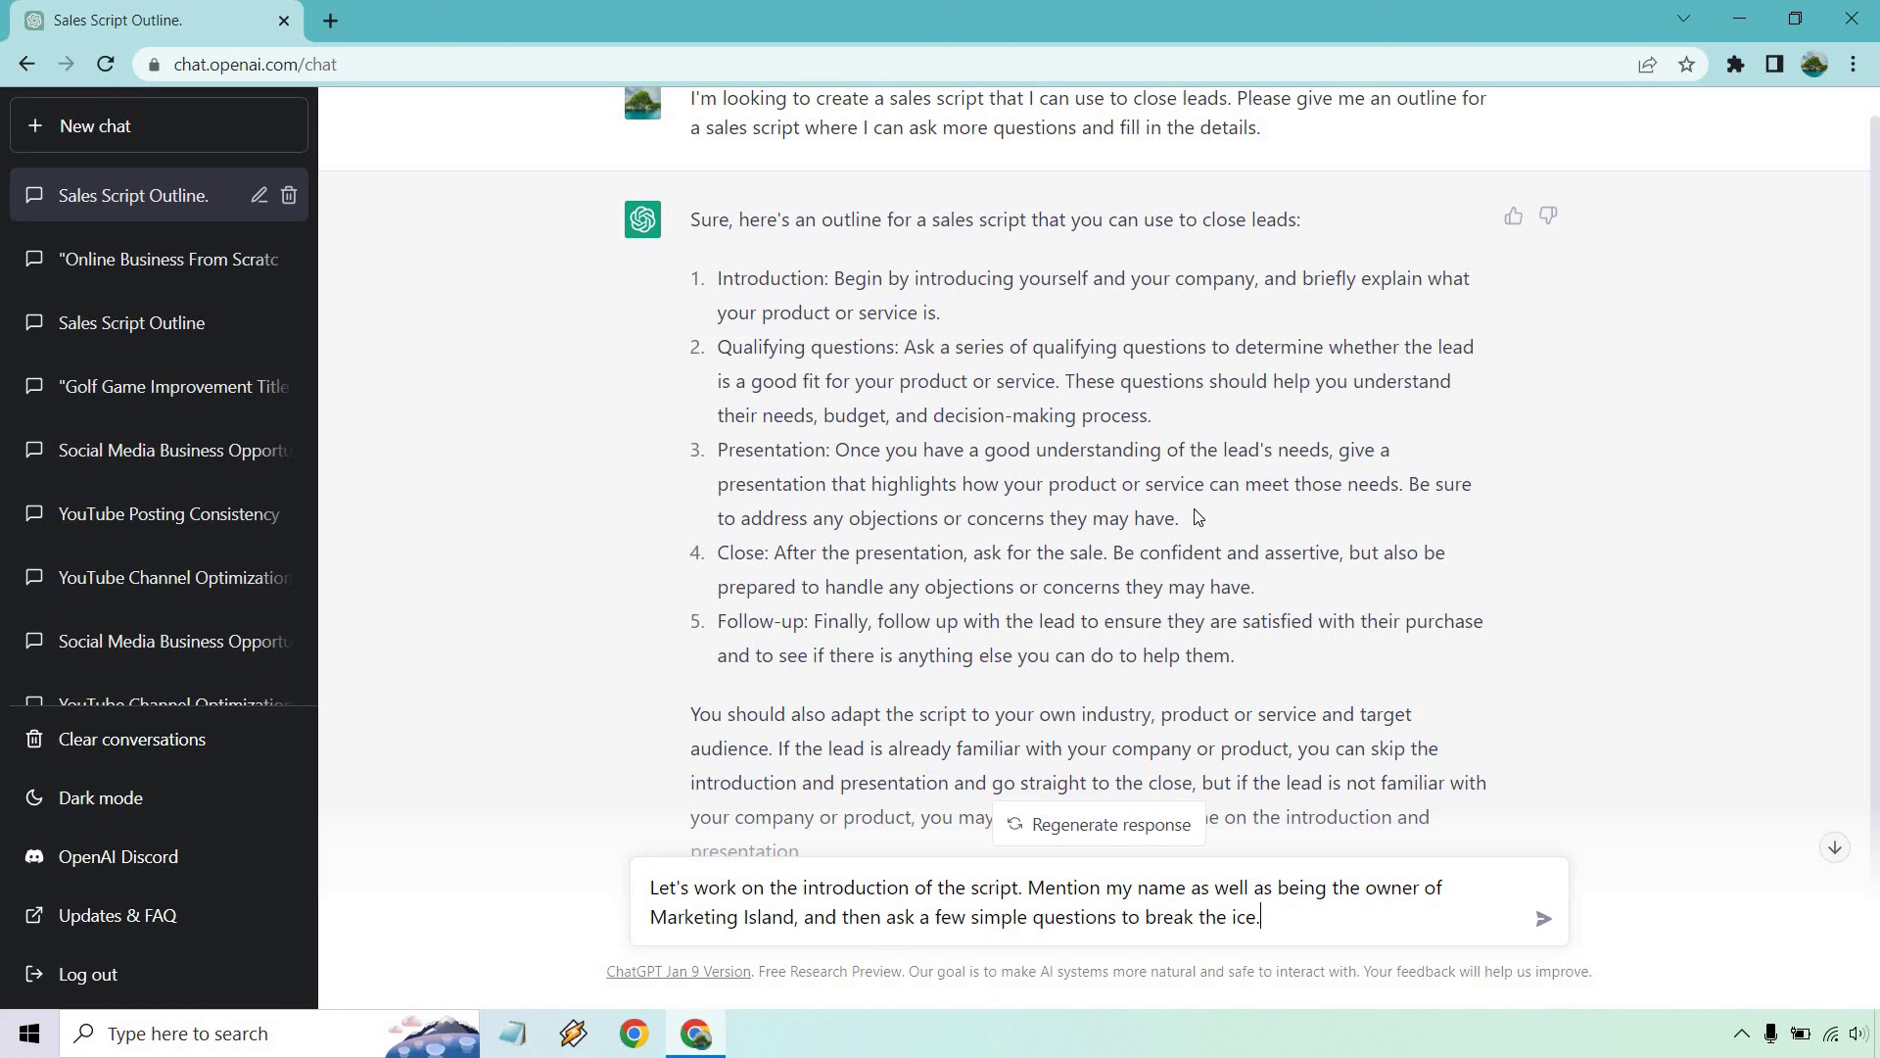
- Send the request for an introduction as owner of Marketing Island with ice-breaker questions
{"action": "left_click_drag", "start_coordinate": [1194, 519], "coordinate": [717, 458]}
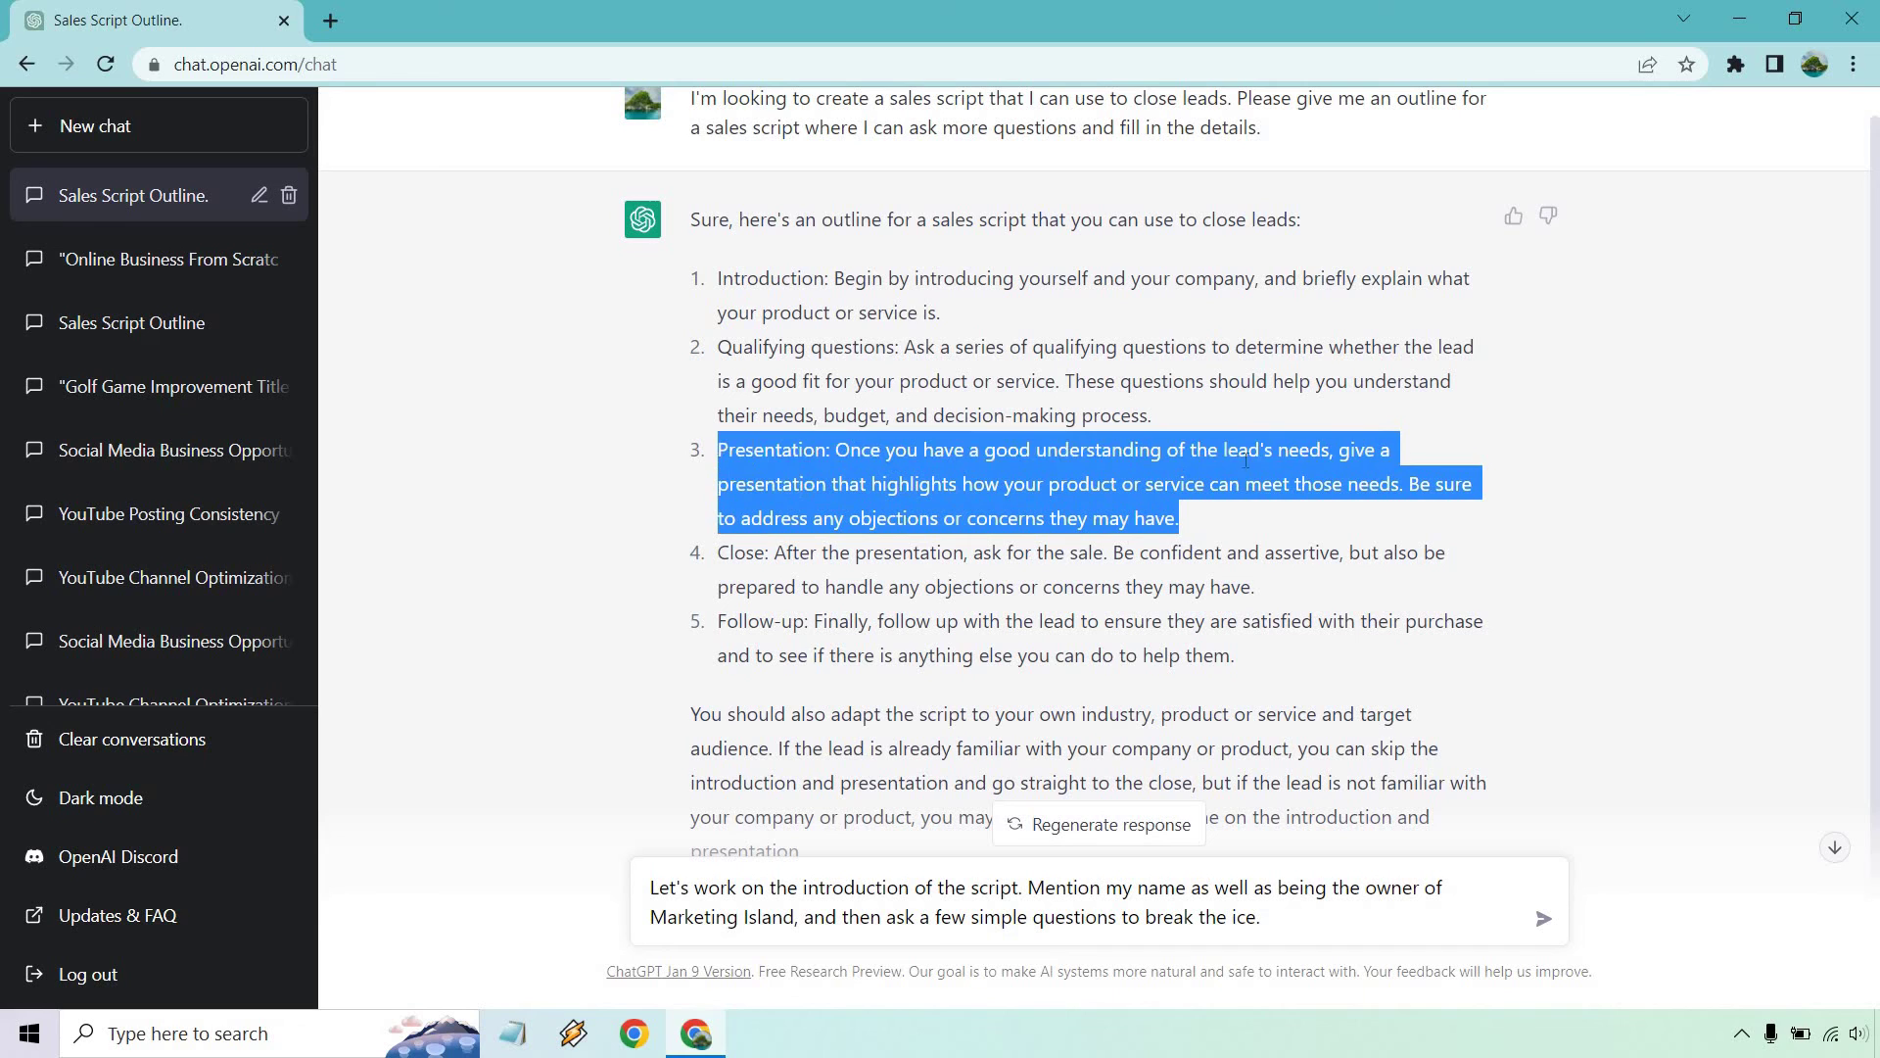
{"action": "left_click", "coordinate": [1655, 424]}
{"action": "scroll", "coordinate": [1588, 424], "scroll_direction": "down", "scroll_amount": 2}
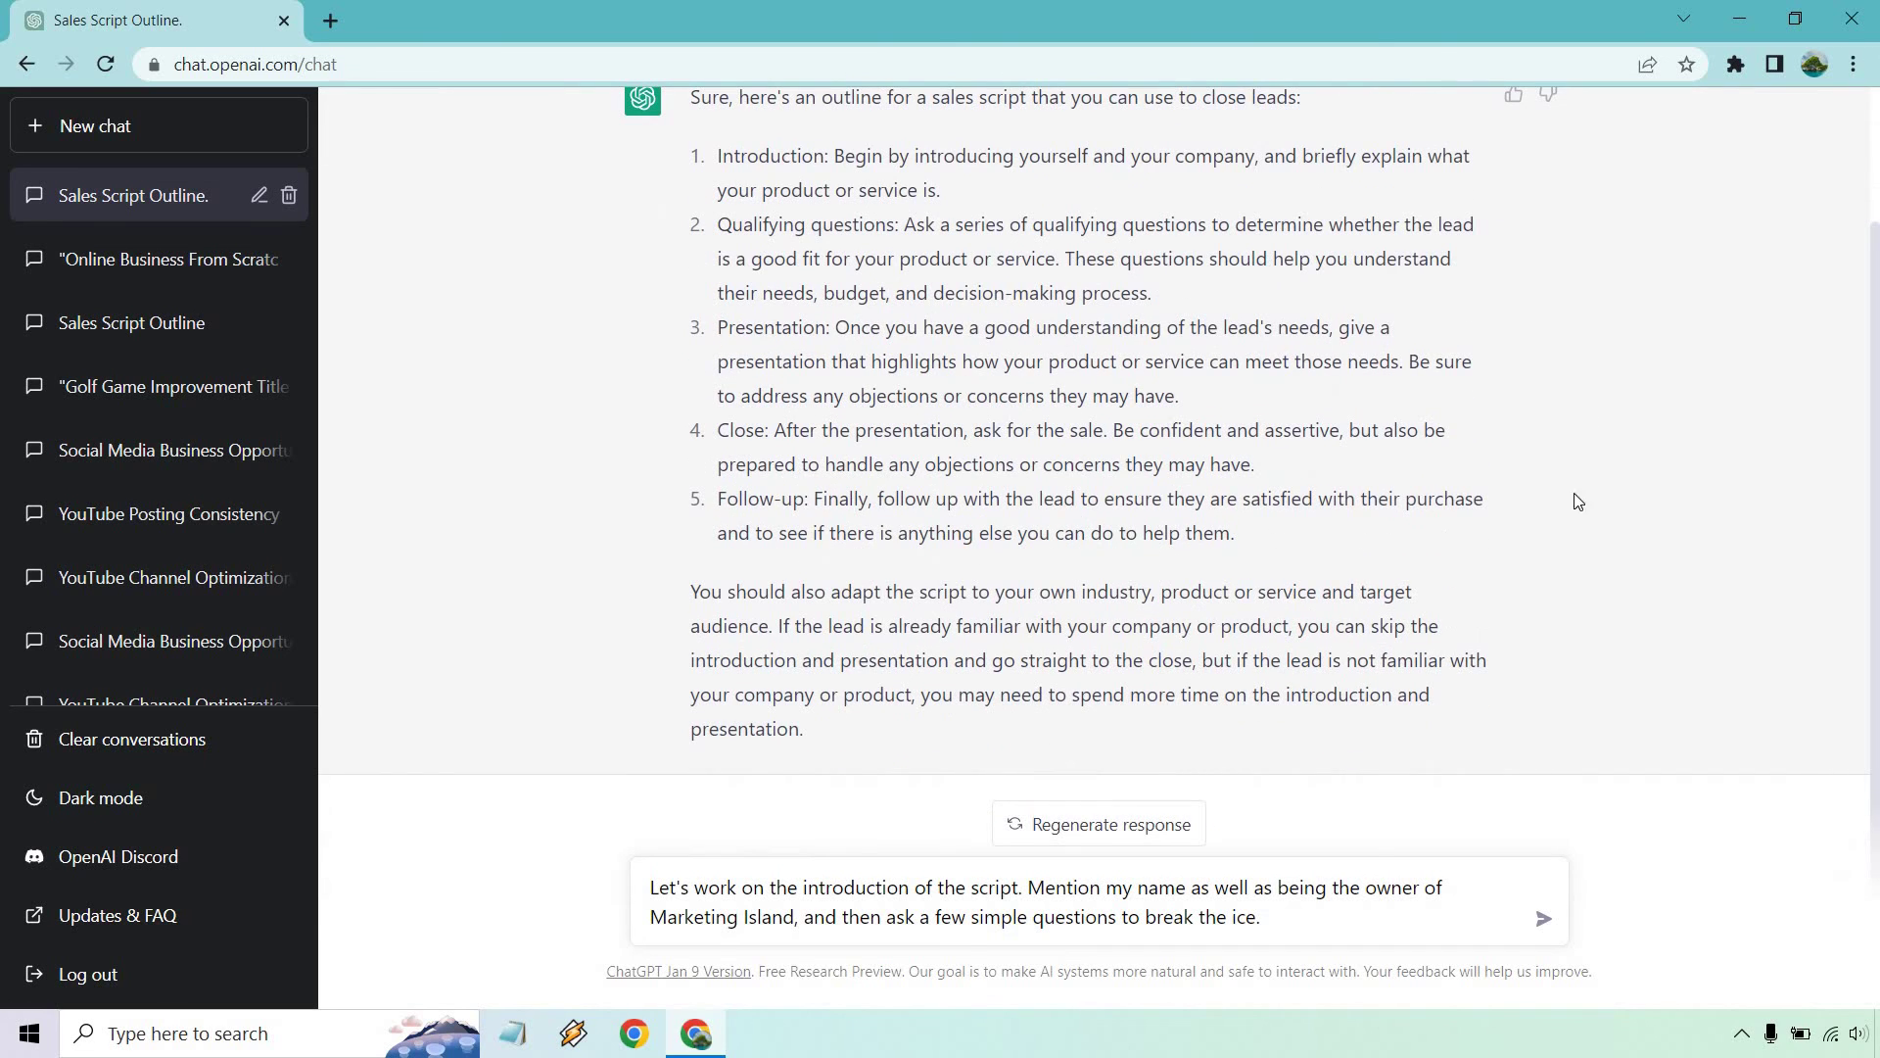
{"action": "left_click", "coordinate": [1544, 922]}
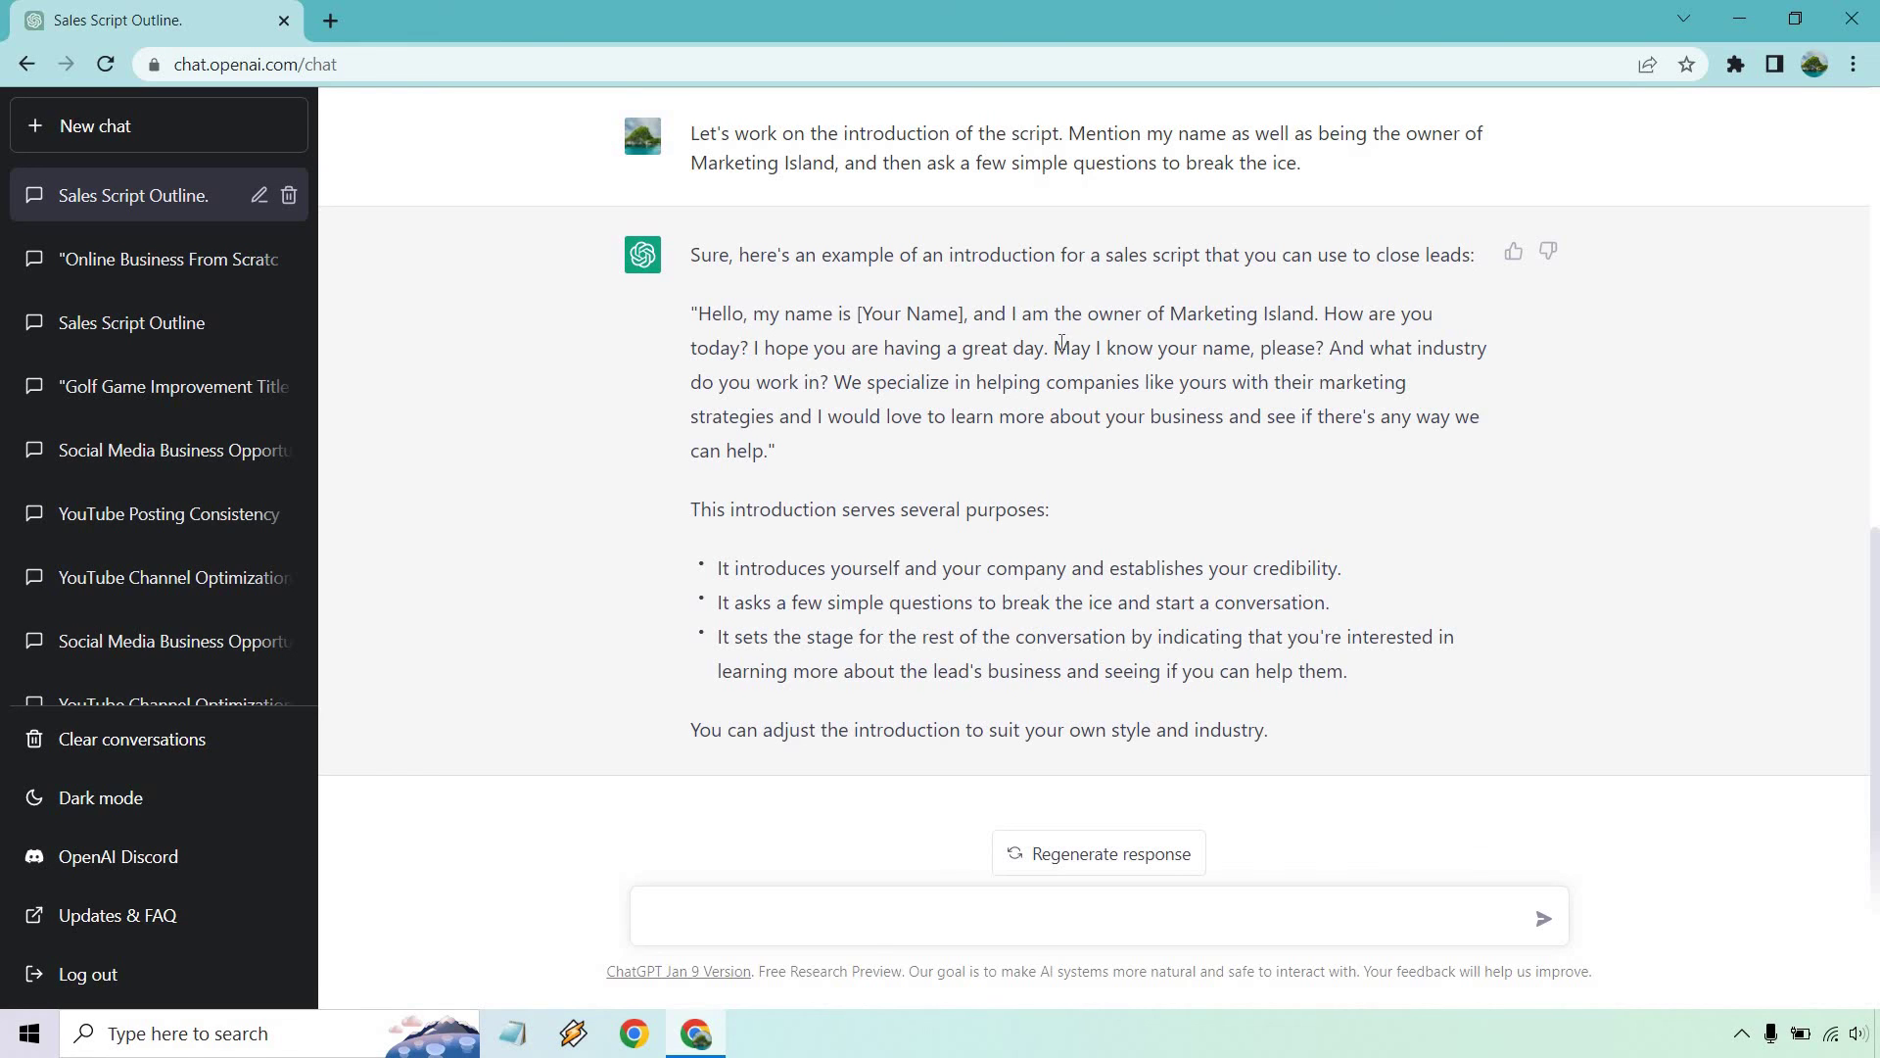
- Highlight the reply's question about the lead's name and its line about helping companies' marketing
{"action": "left_click_drag", "start_coordinate": [1054, 346], "coordinate": [1323, 355]}
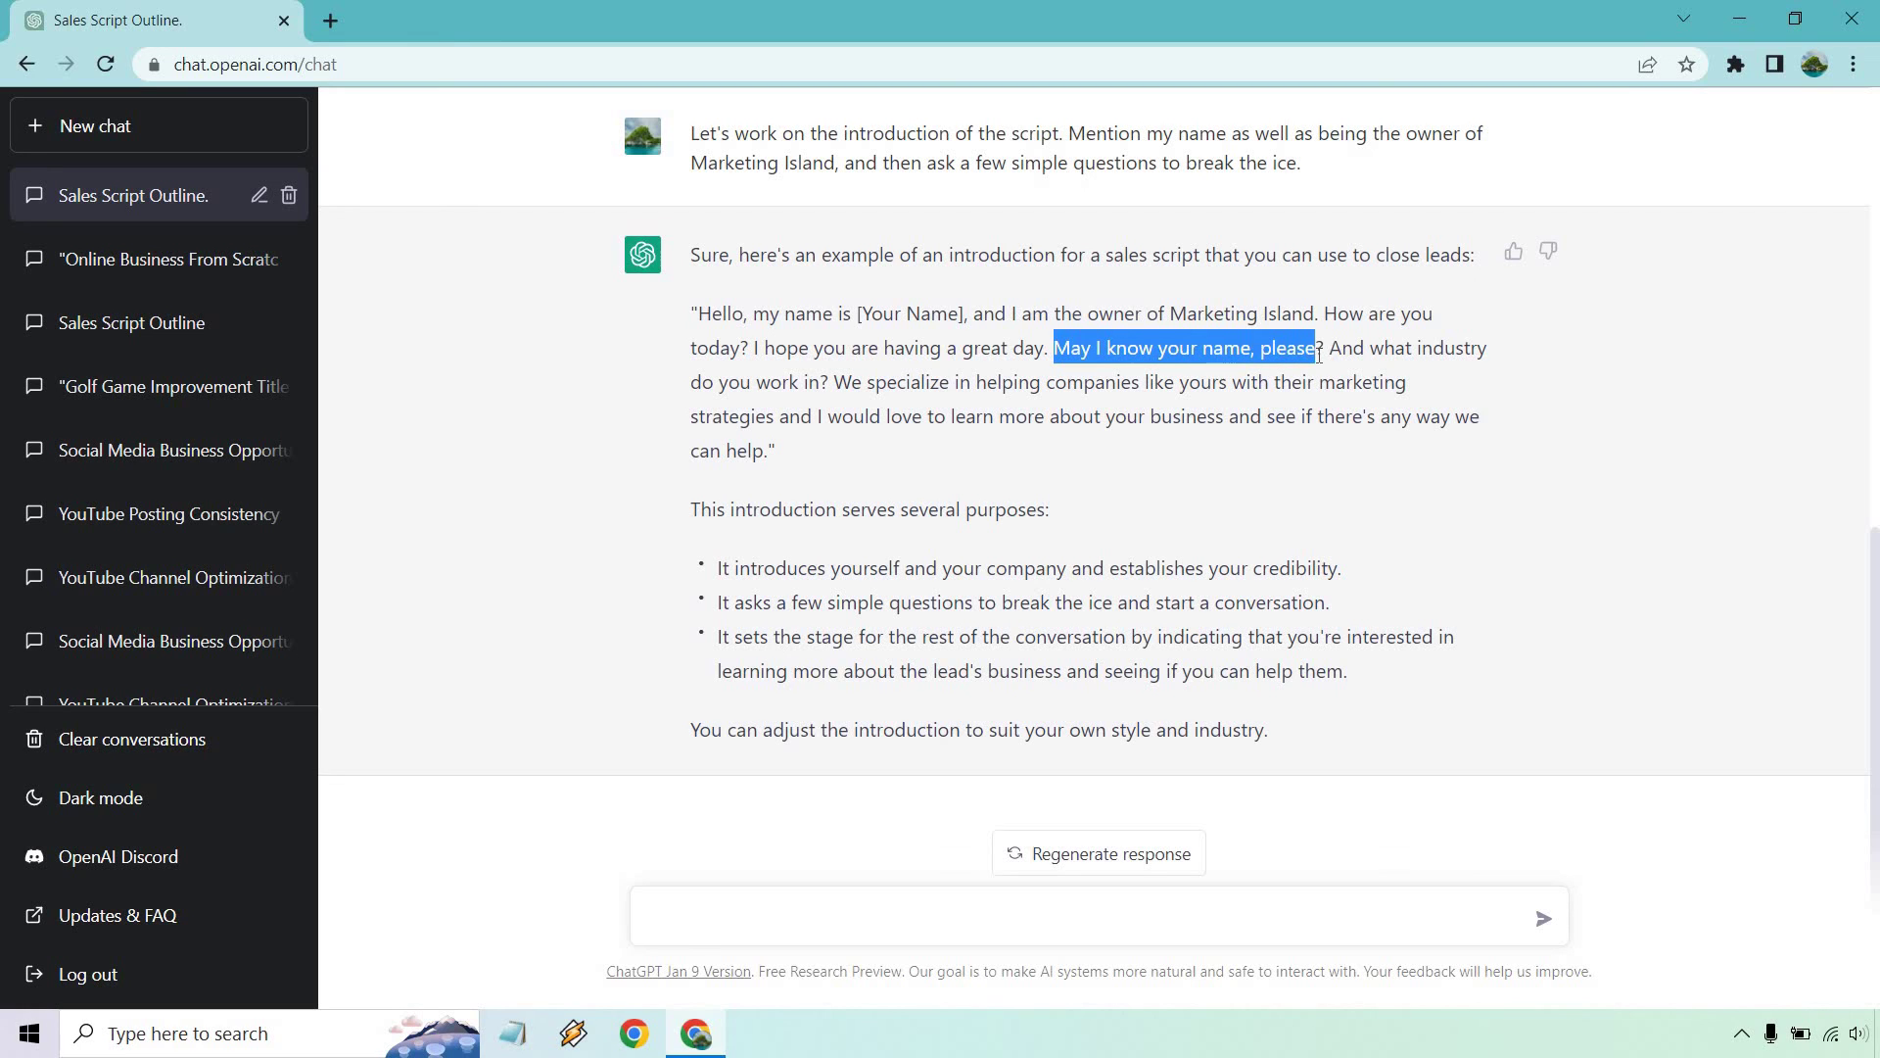
{"action": "left_click", "coordinate": [1696, 482]}
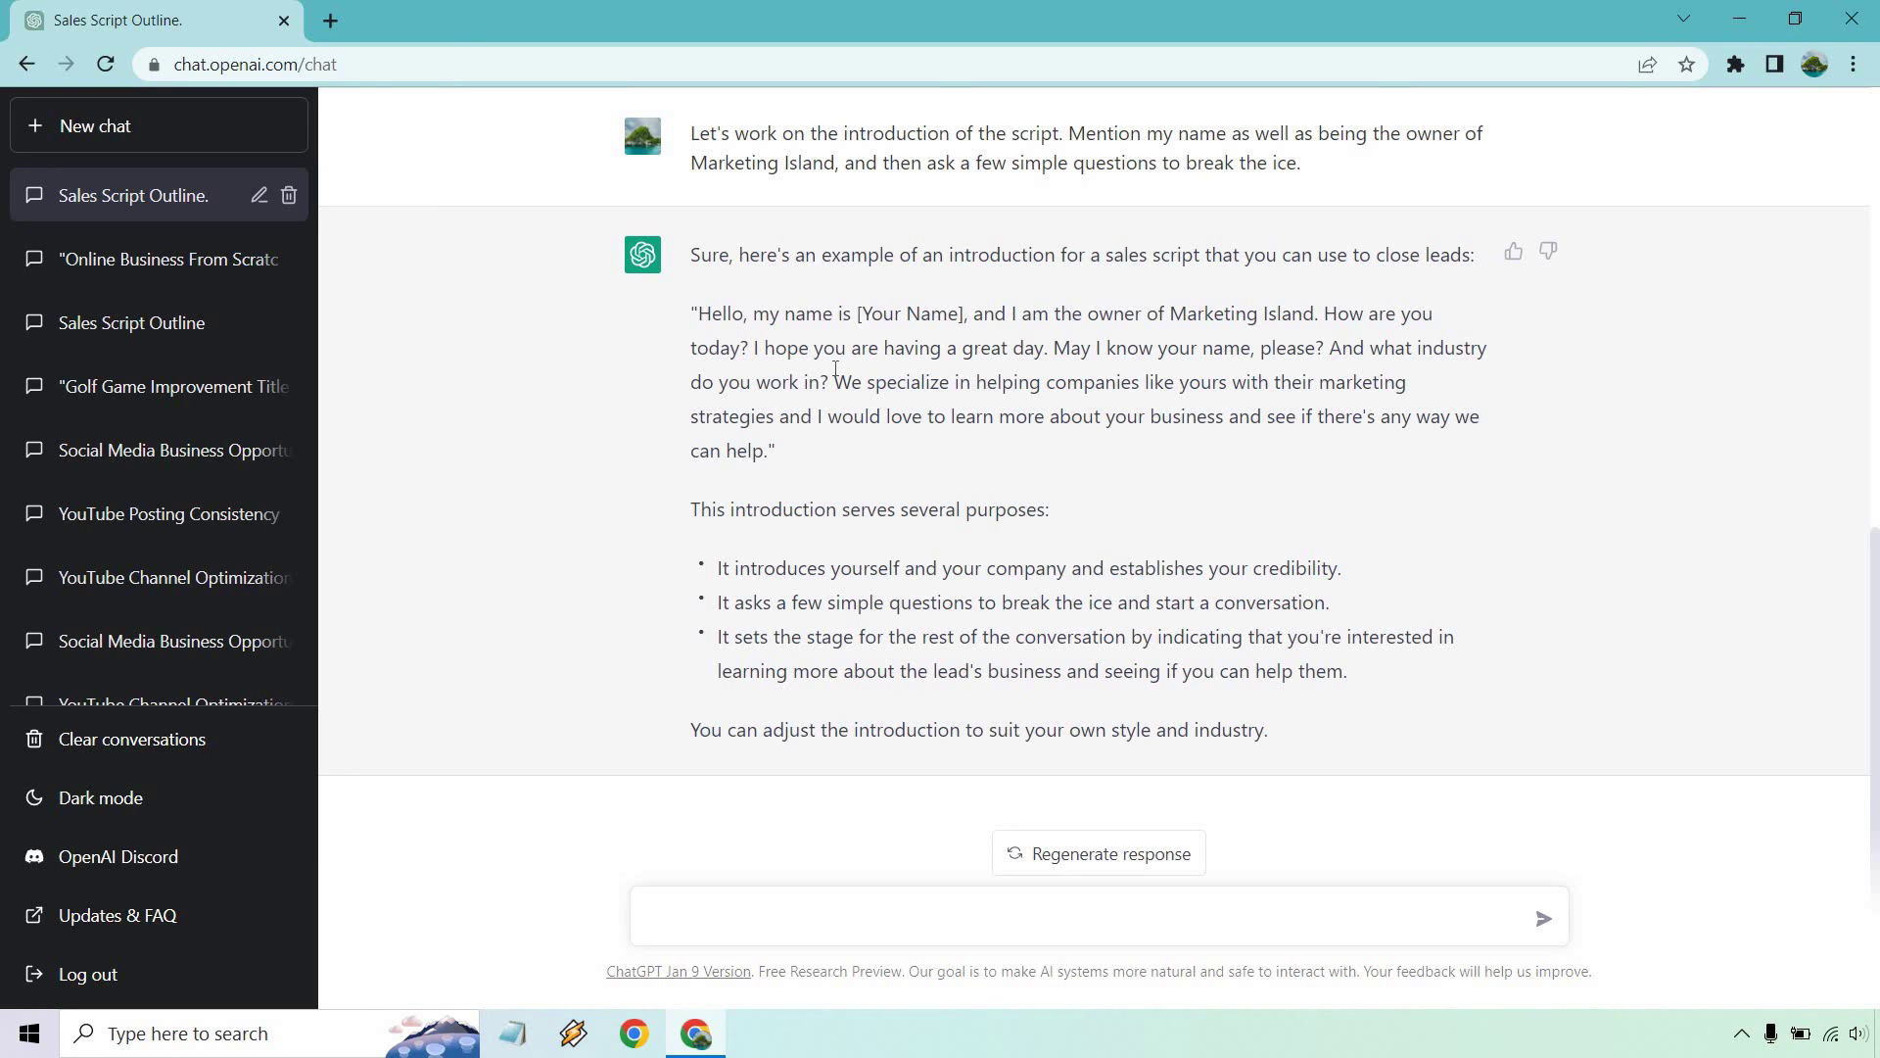
{"action": "left_click_drag", "start_coordinate": [835, 378], "coordinate": [869, 465]}
{"action": "left_click", "coordinate": [870, 465]}
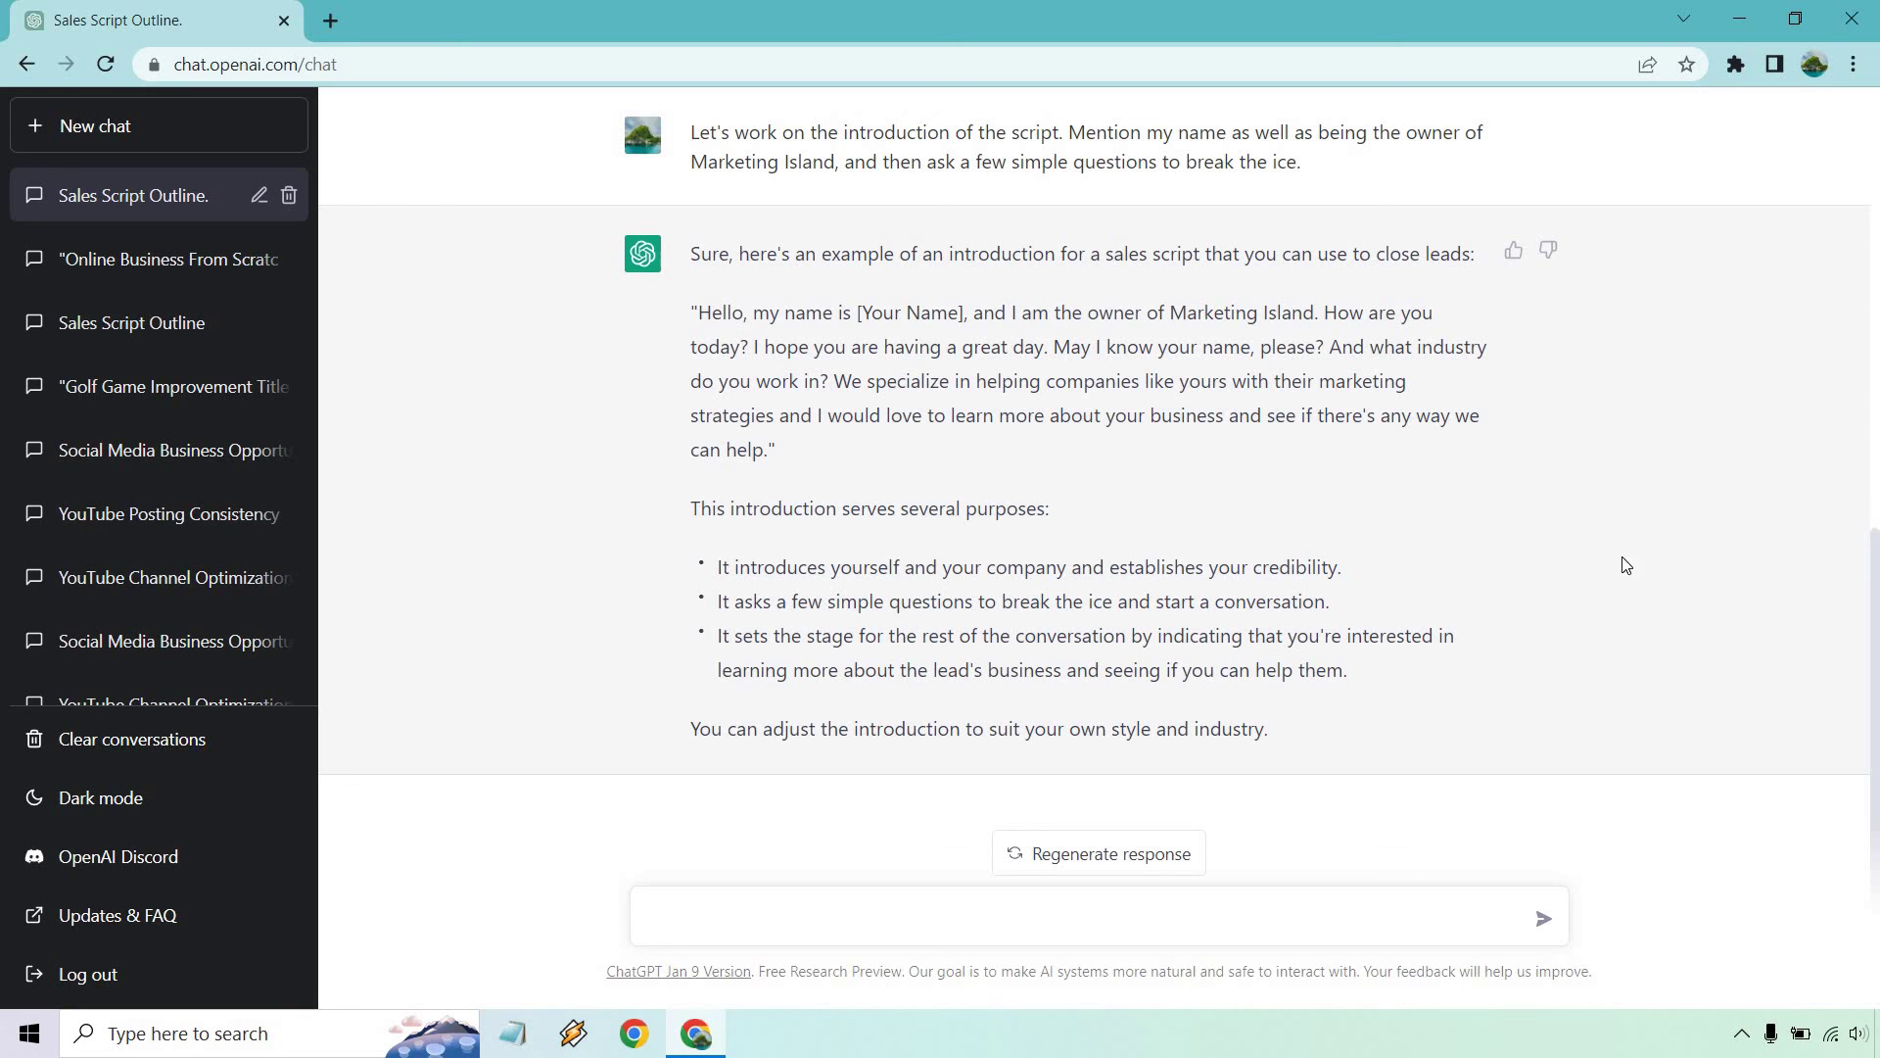
{"action": "scroll", "coordinate": [1677, 600], "scroll_direction": "up", "scroll_amount": 8}
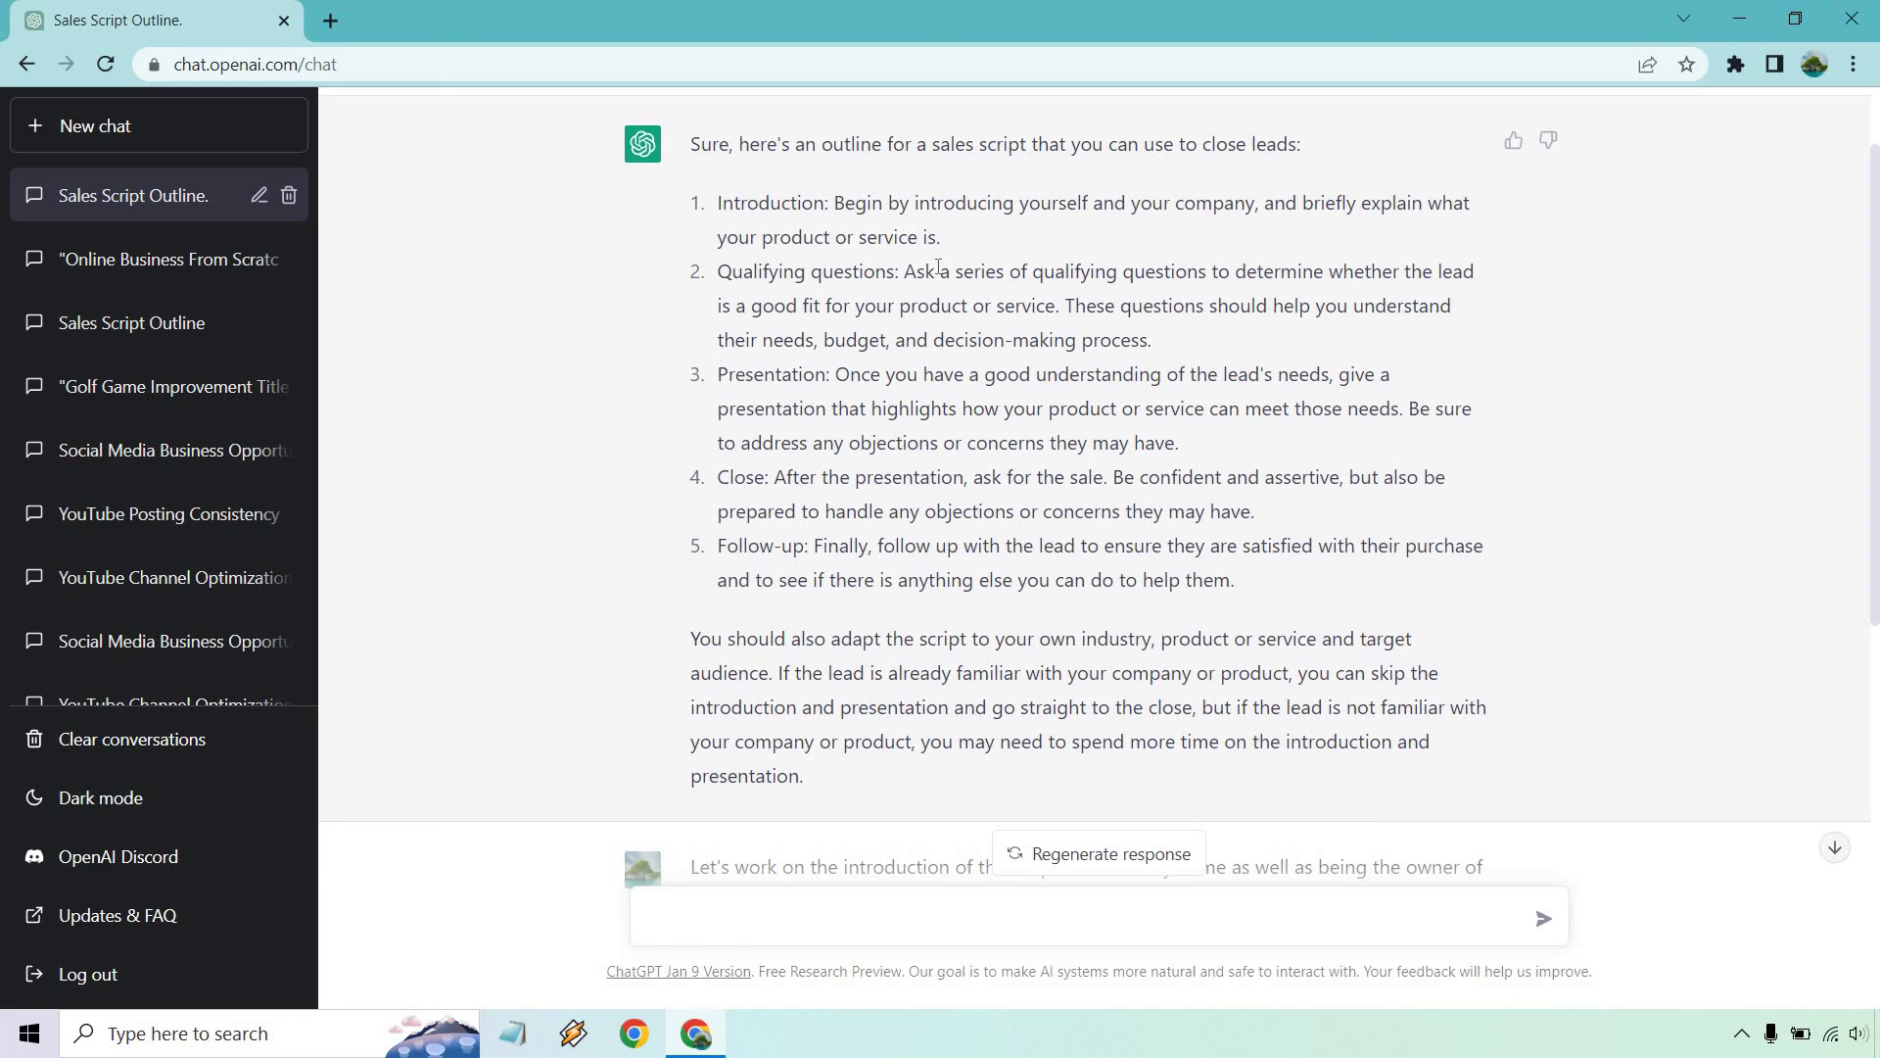
- Copy outline item 2's description and send it as the qualifying-questions prompt
{"action": "left_click_drag", "start_coordinate": [1153, 341], "coordinate": [1082, 341]}
{"action": "left_click_drag", "start_coordinate": [945, 300], "coordinate": [908, 279]}
{"action": "key", "text": "ctrl+c"}
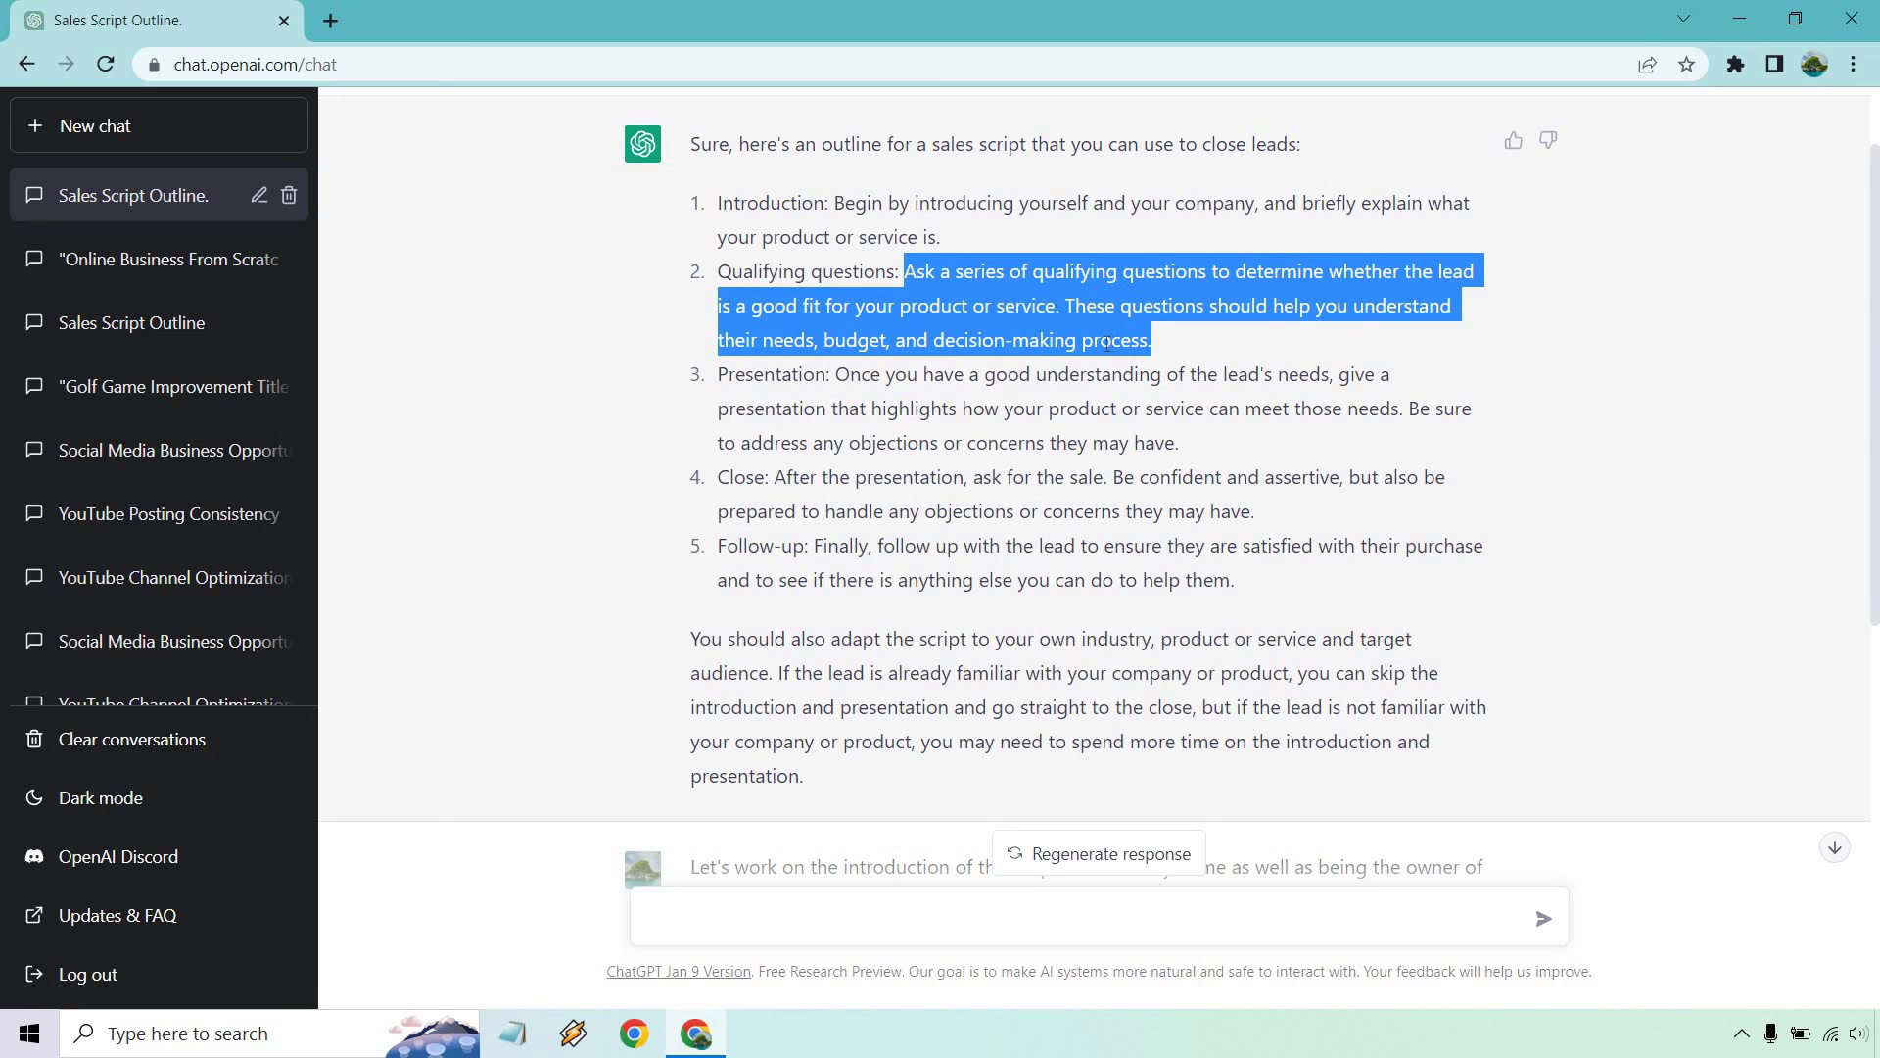
{"action": "scroll", "coordinate": [1122, 409], "scroll_direction": "down", "scroll_amount": 8}
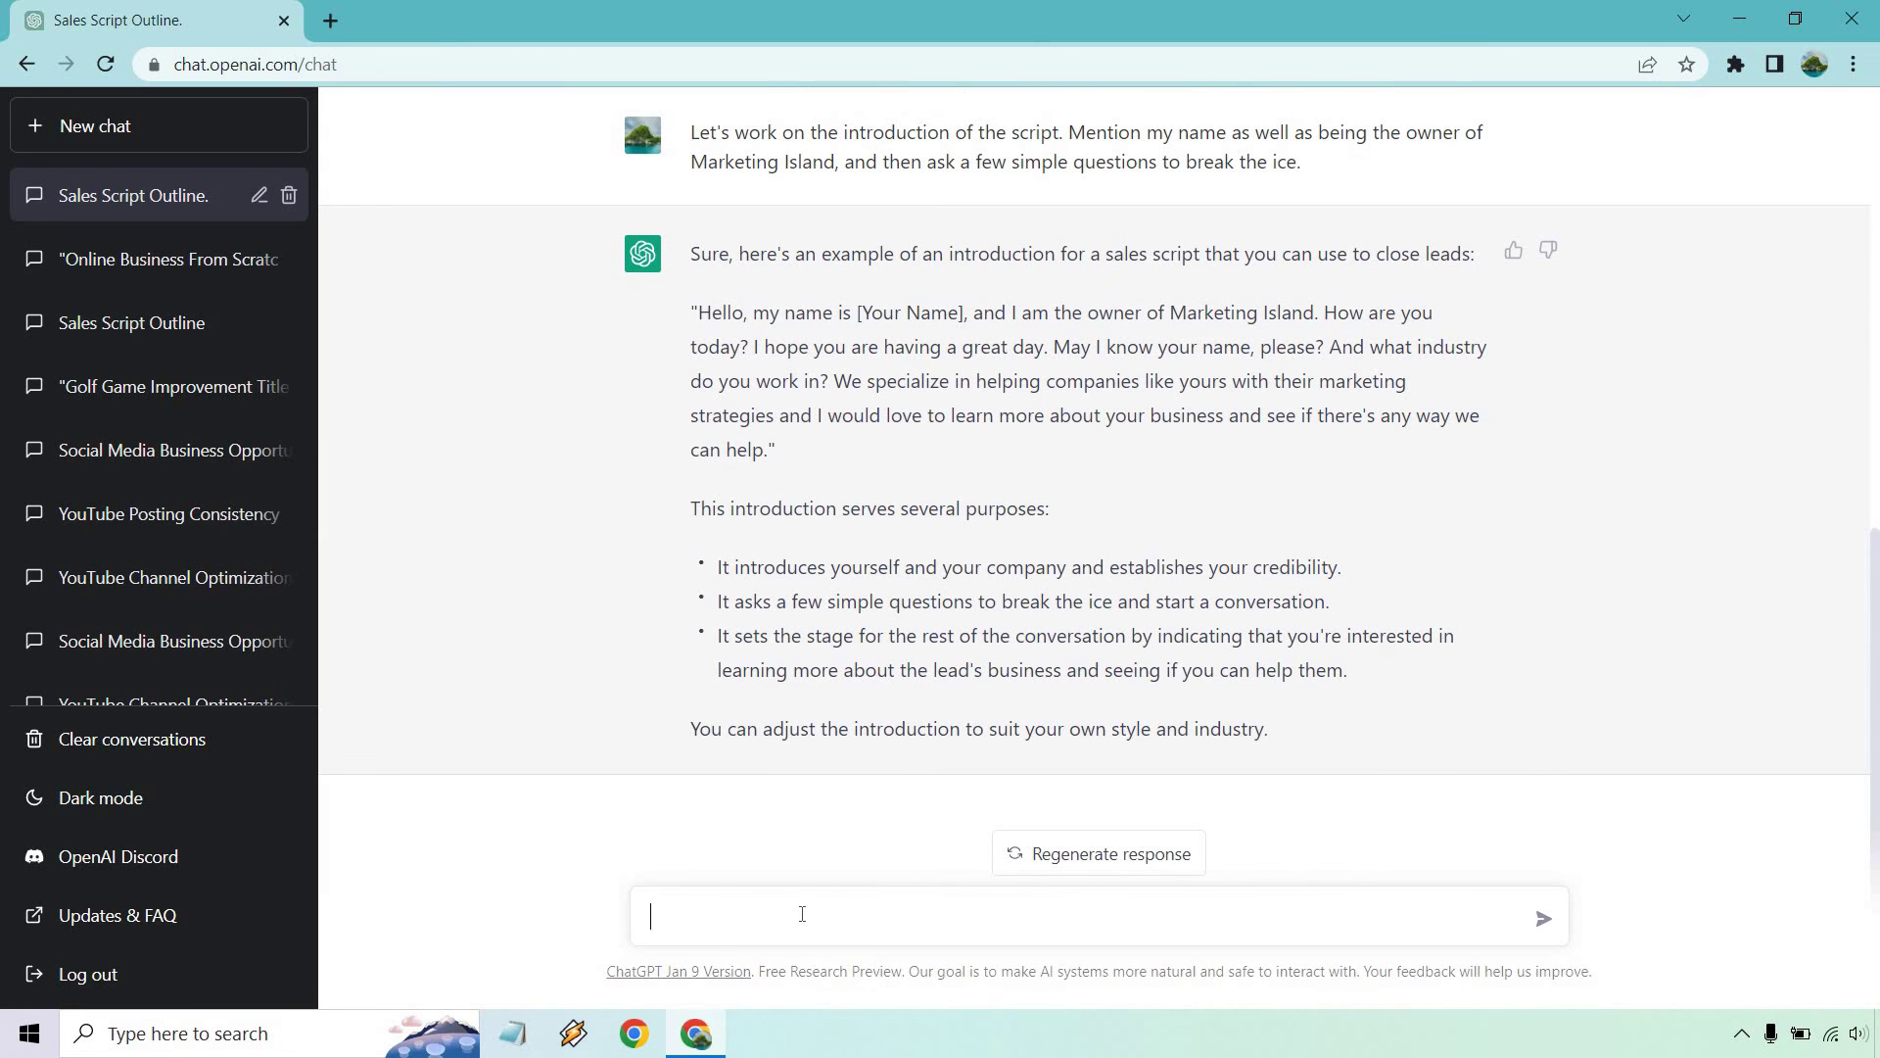
{"action": "key", "text": "ctrl+v"}
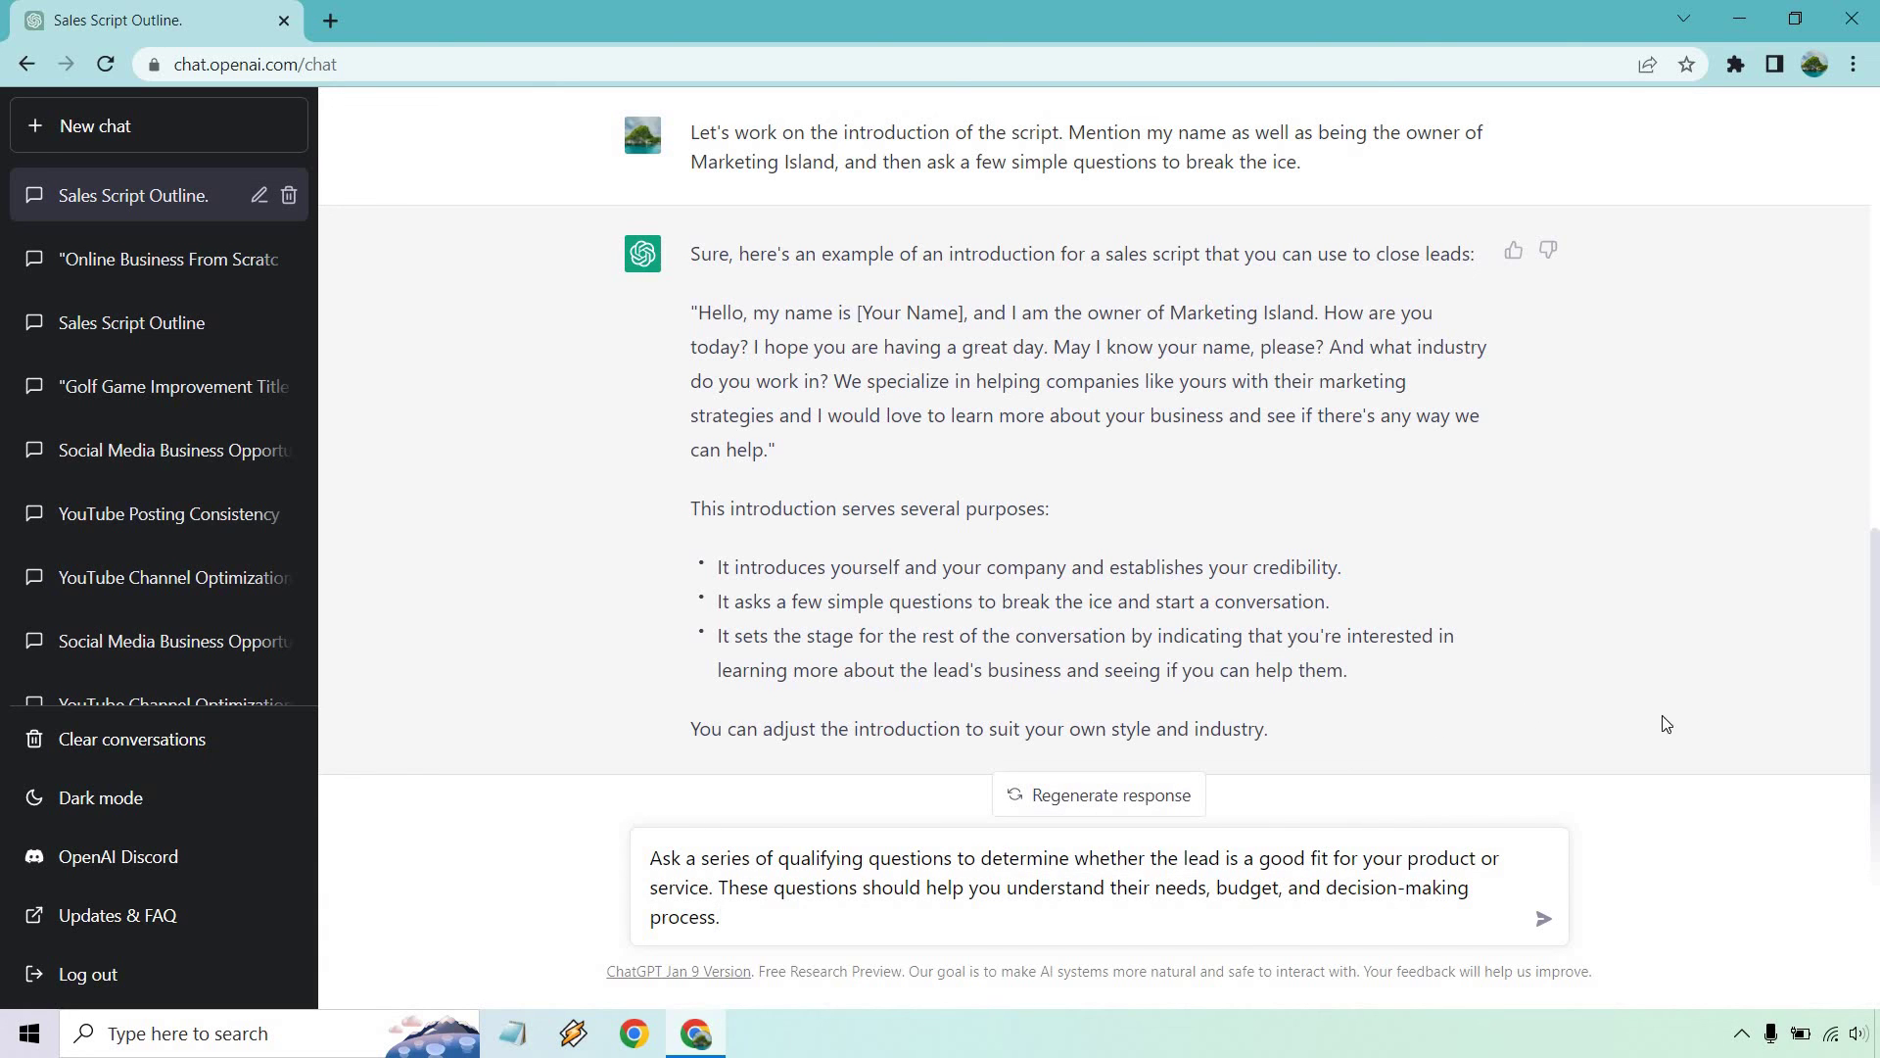
{"action": "key", "text": "Return"}
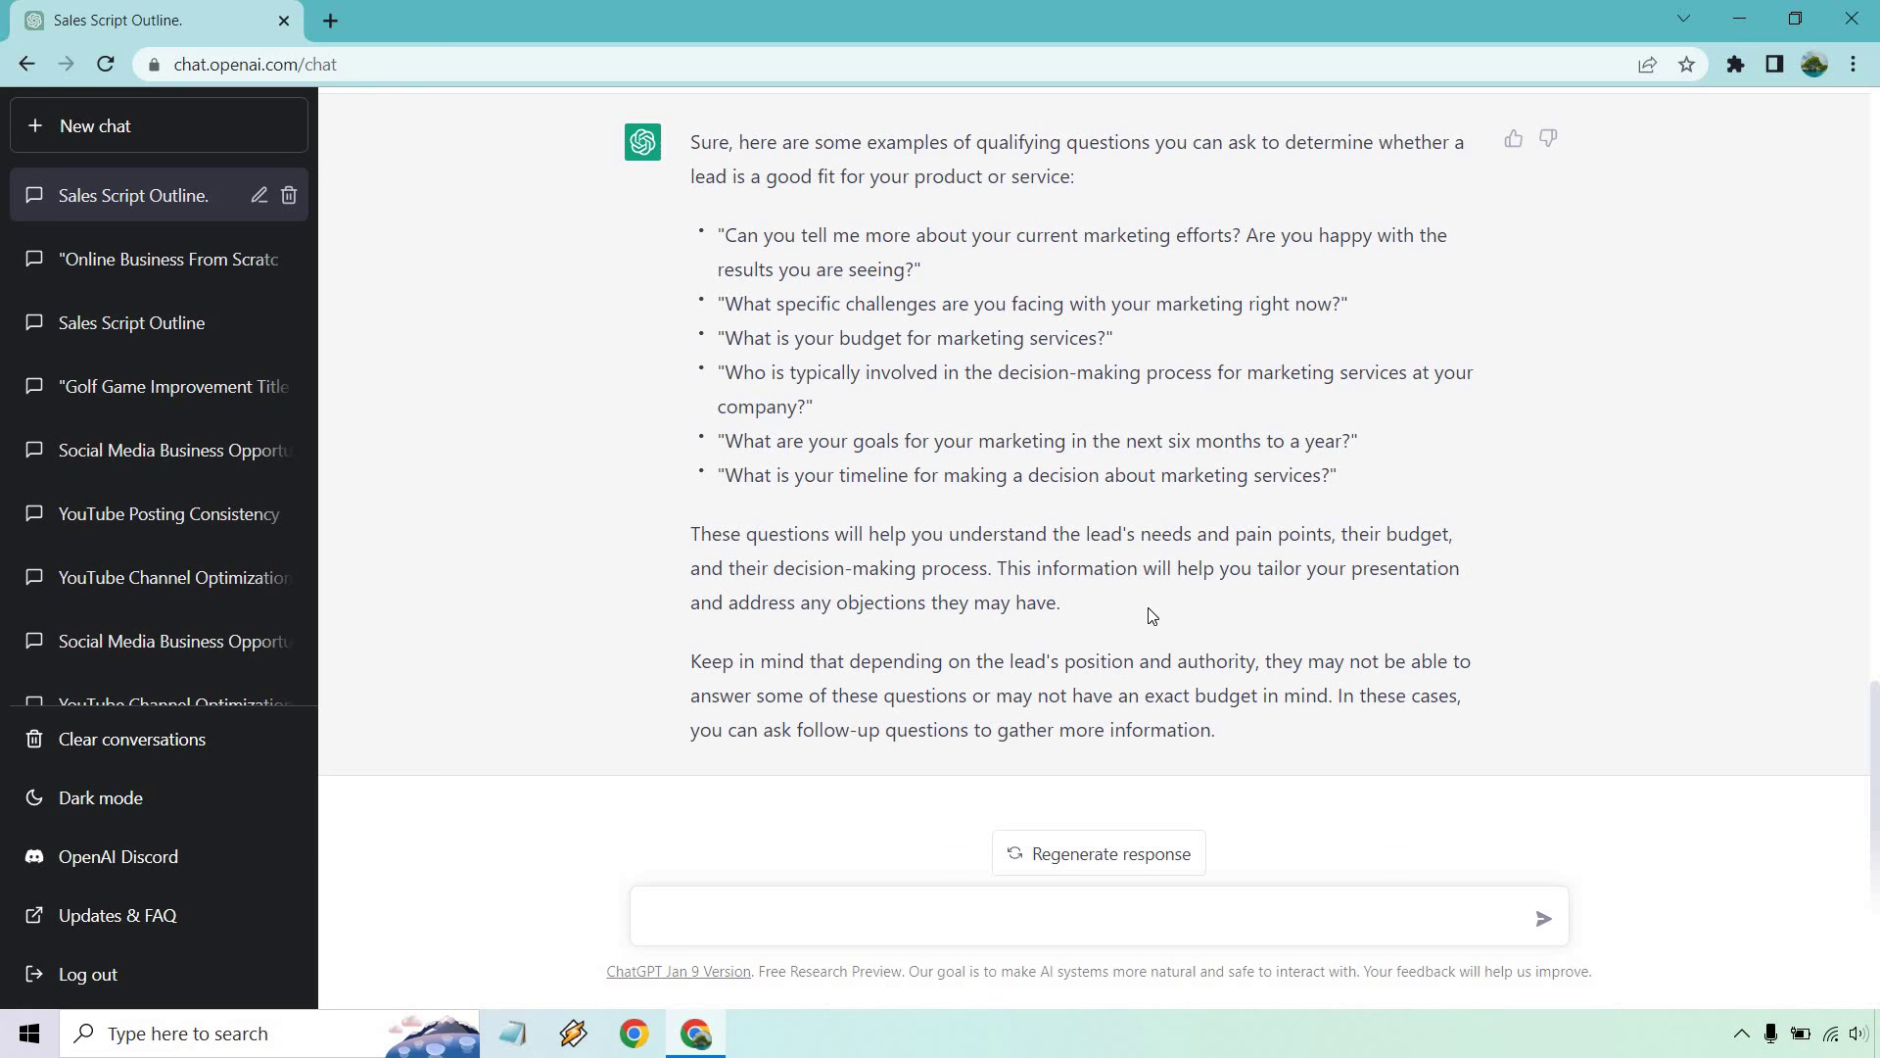
- Draft a prompt from item 3: 'Give a presentation that highlights how your product or service can meet those needs.'
{"action": "scroll", "coordinate": [1233, 585], "scroll_direction": "up", "scroll_amount": 15}
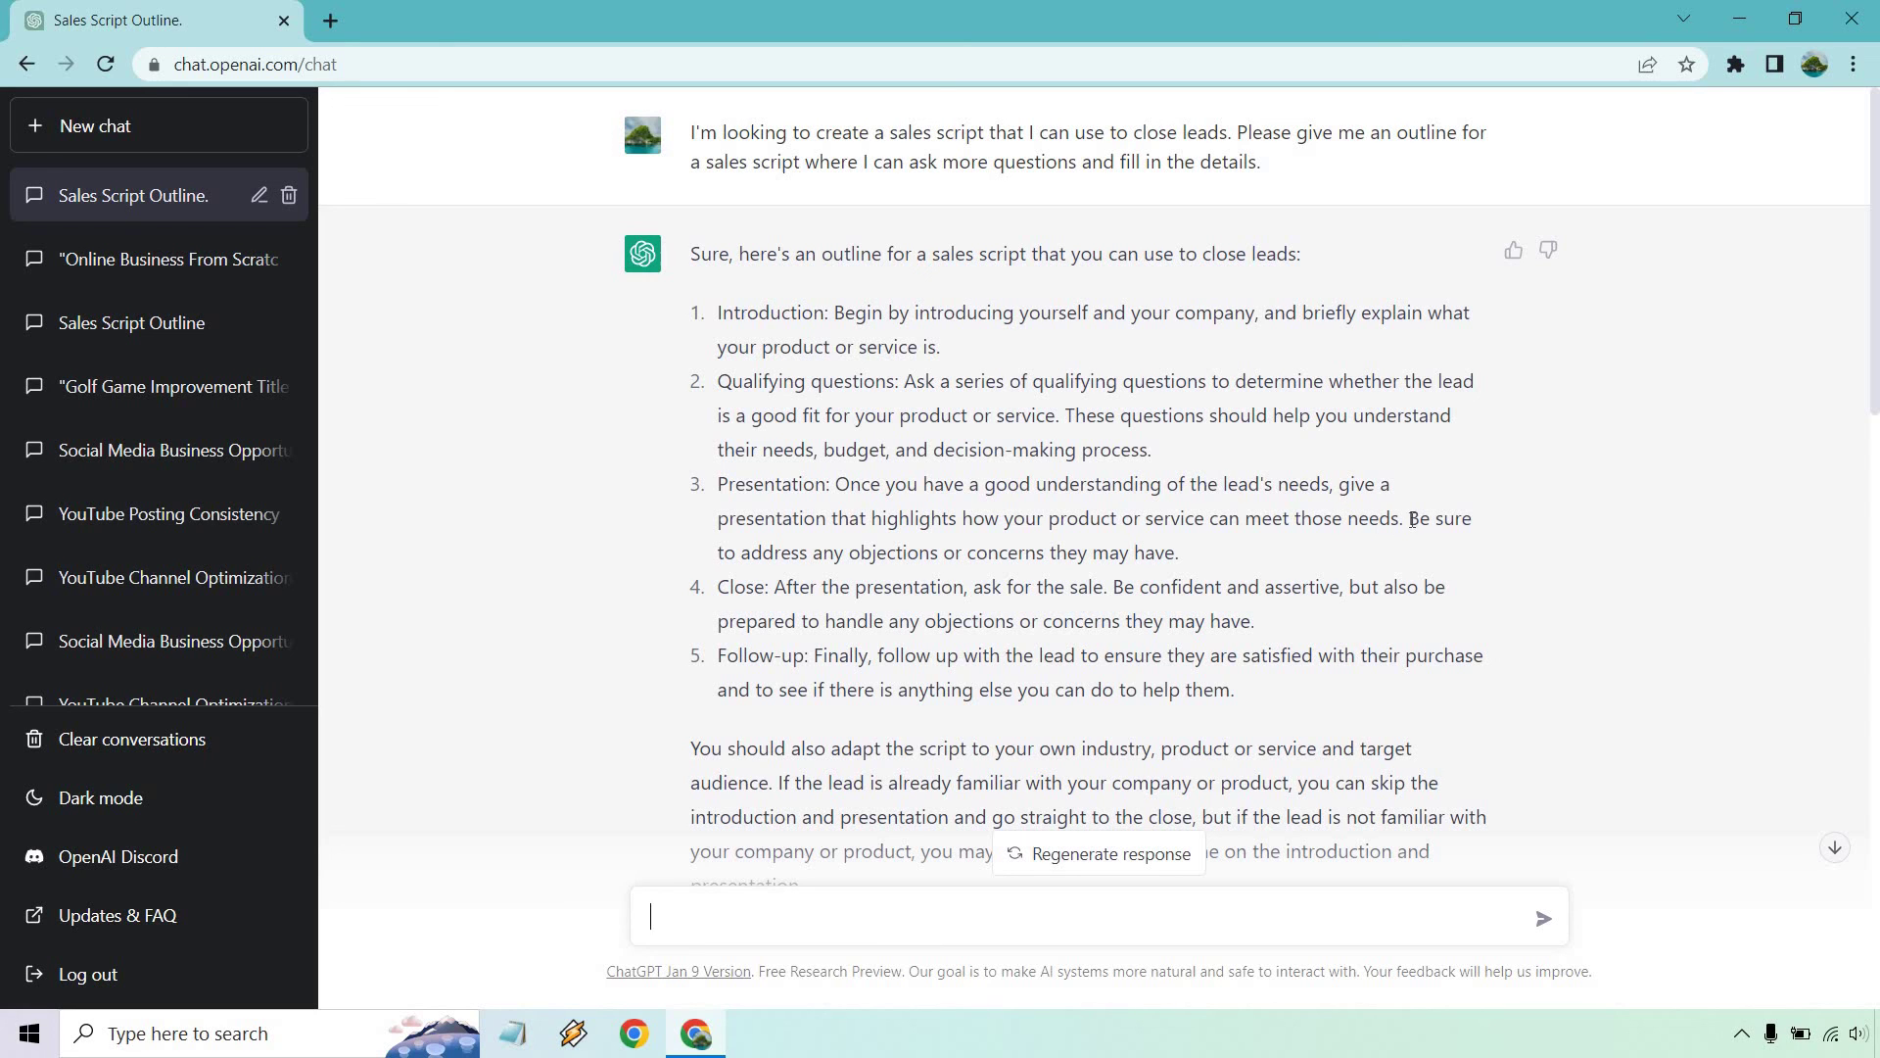
{"action": "left_click_drag", "start_coordinate": [1406, 519], "coordinate": [843, 476]}
{"action": "left_click_drag", "start_coordinate": [1169, 487], "coordinate": [1338, 483]}
{"action": "type", "text": "Give a presentation that highlights how your product or service can meet those needs. My service is YouTube consulting, and it helps other generate more leads and sales."}
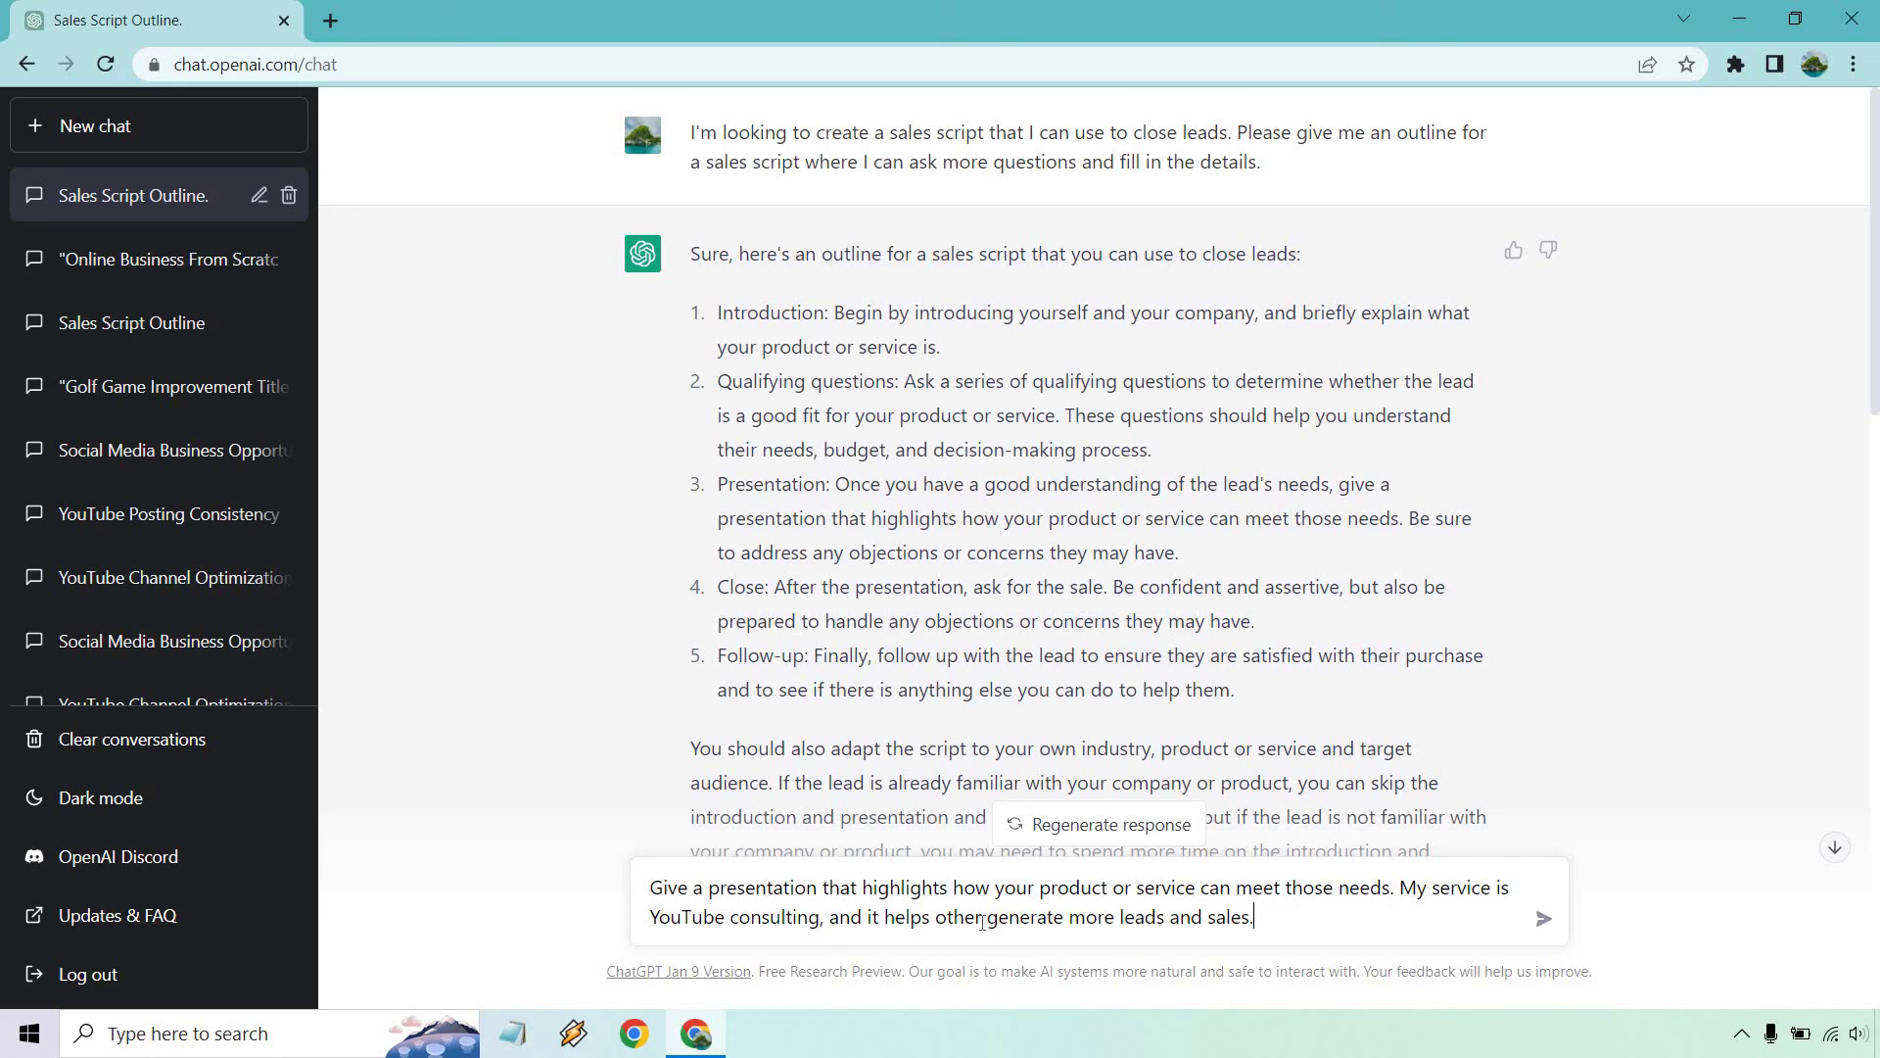
{"action": "type", "text": "s"}
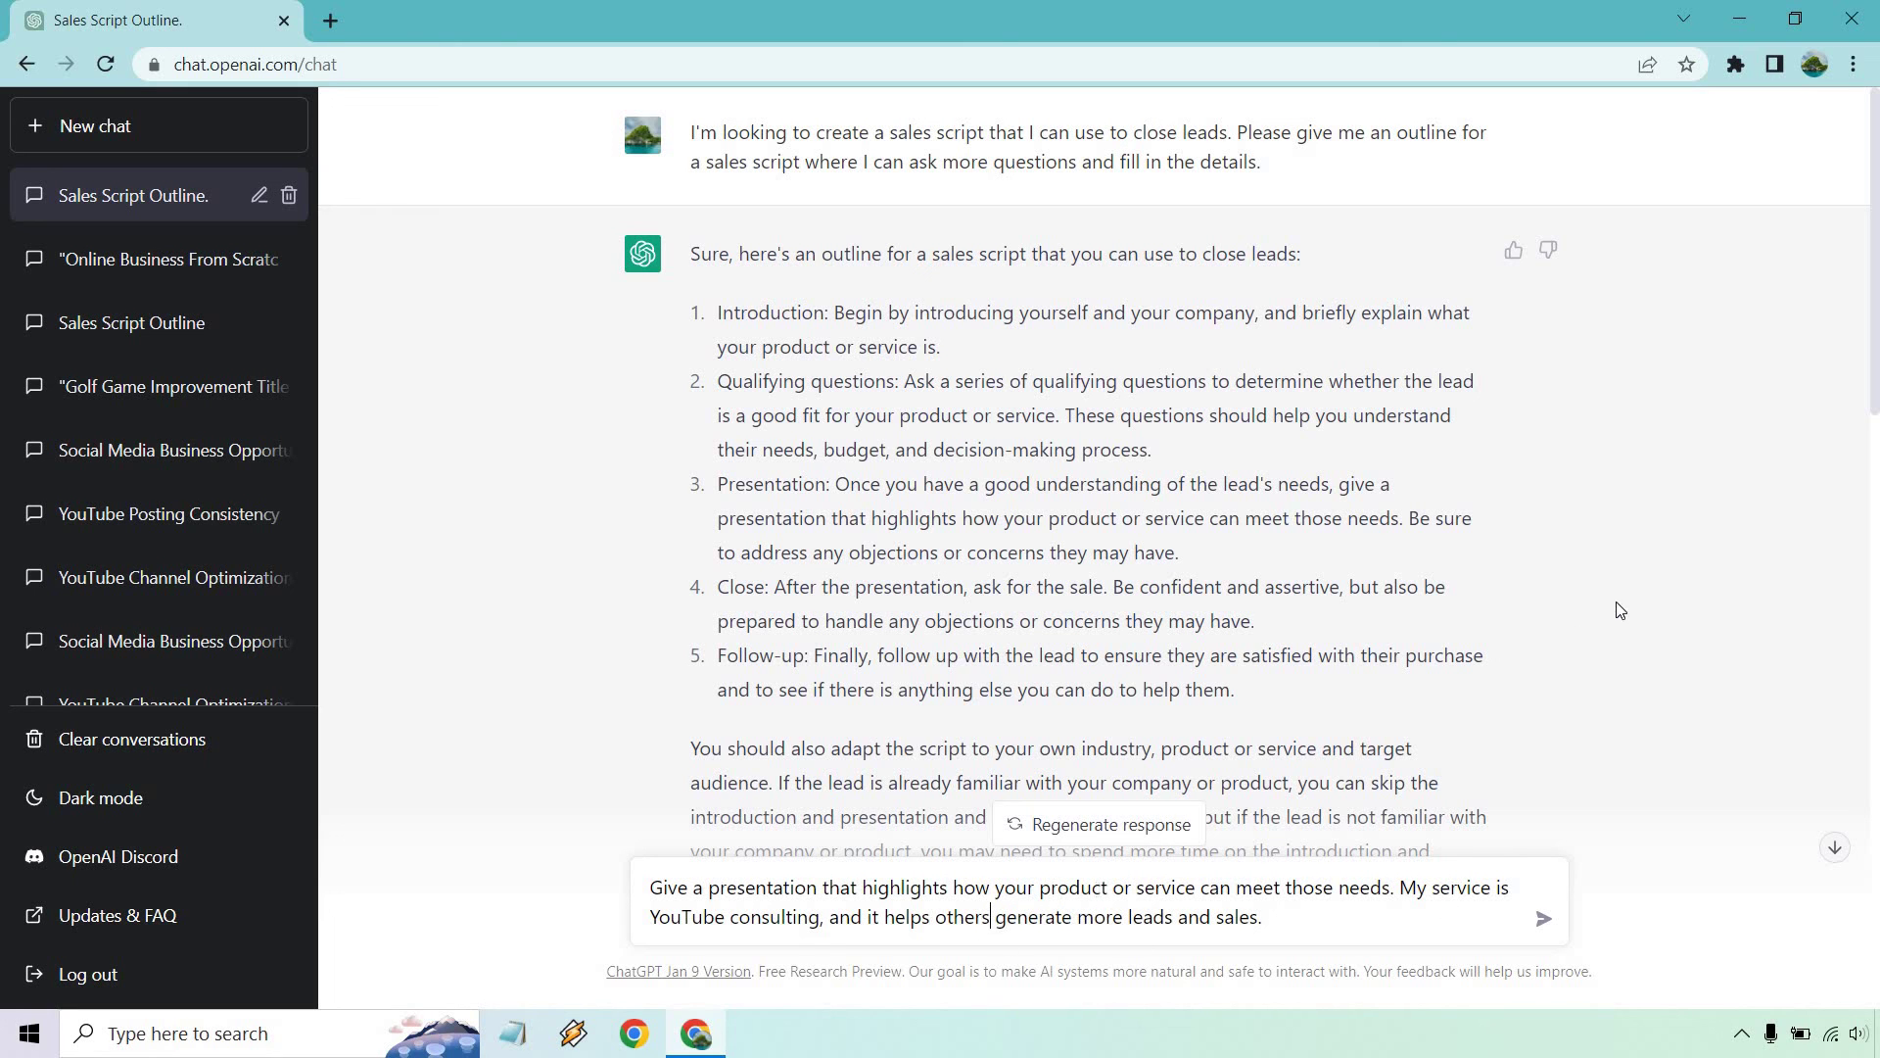
{"action": "scroll", "coordinate": [1621, 610], "scroll_direction": "down", "scroll_amount": 15}
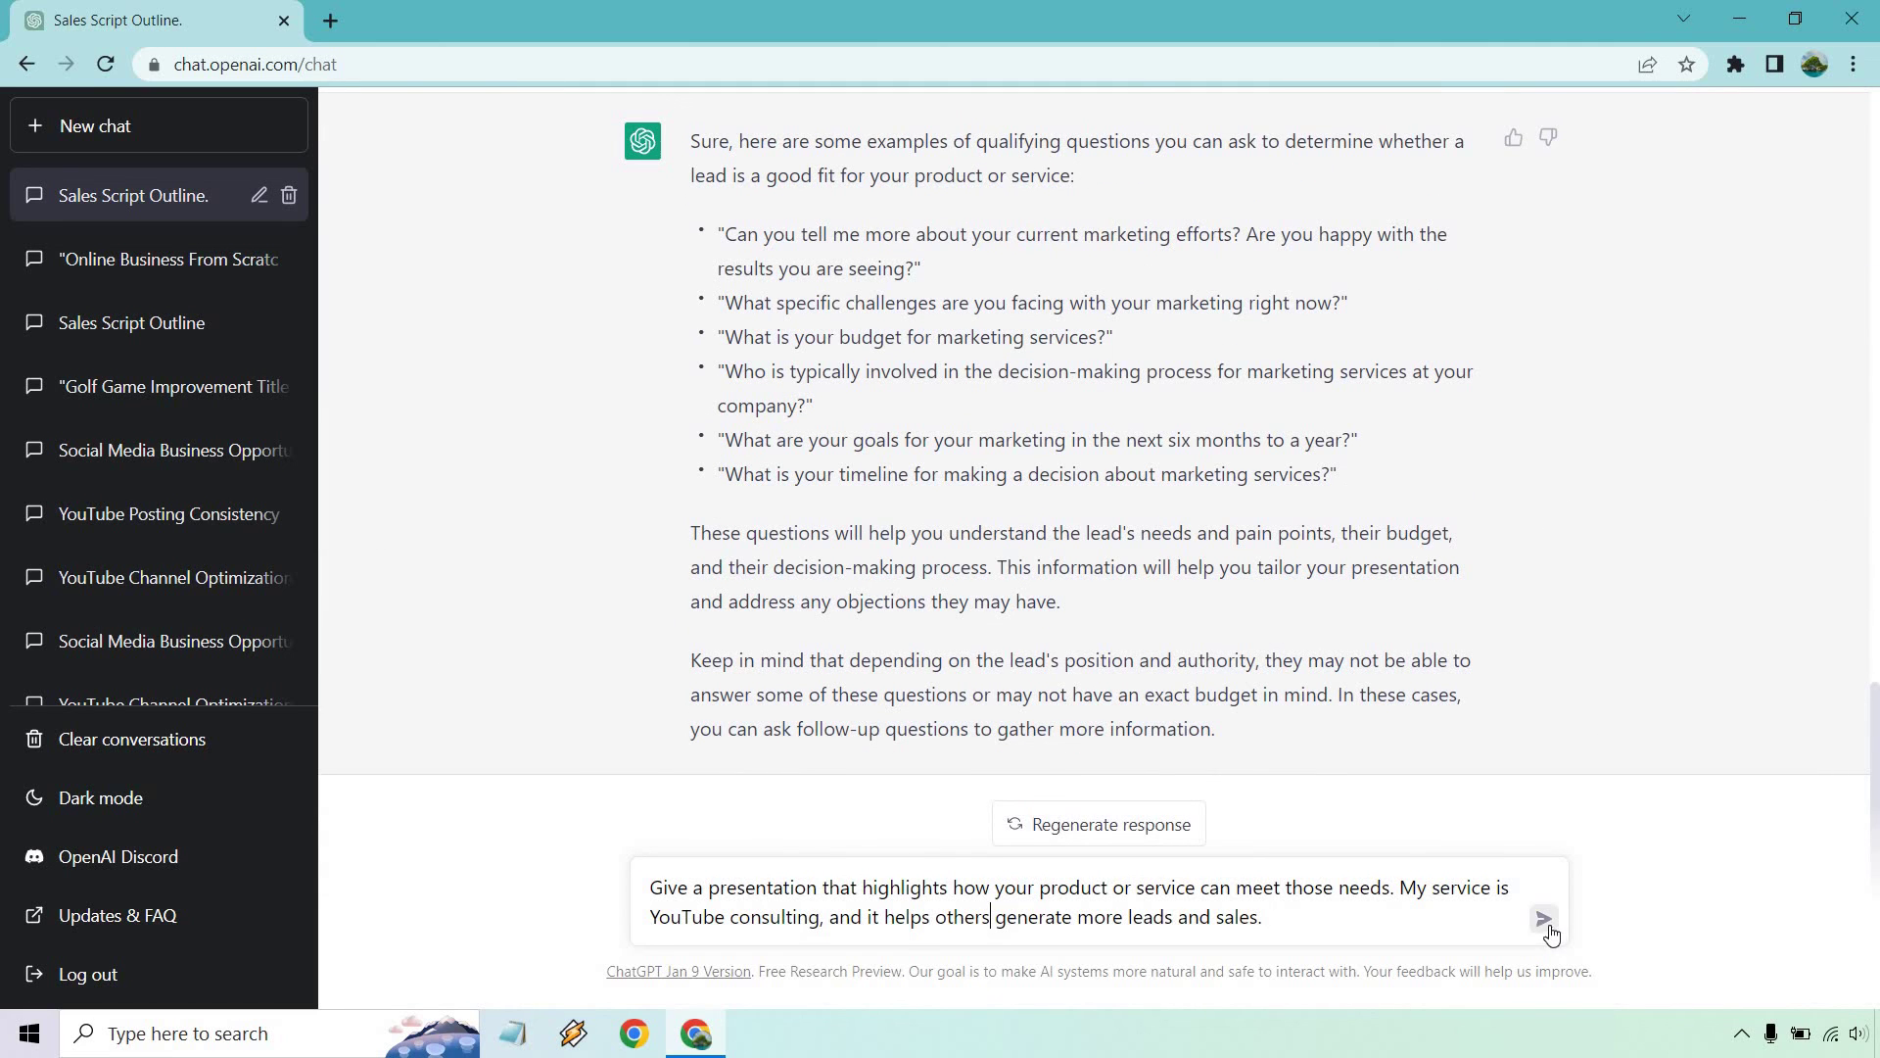
{"action": "key", "text": "Return"}
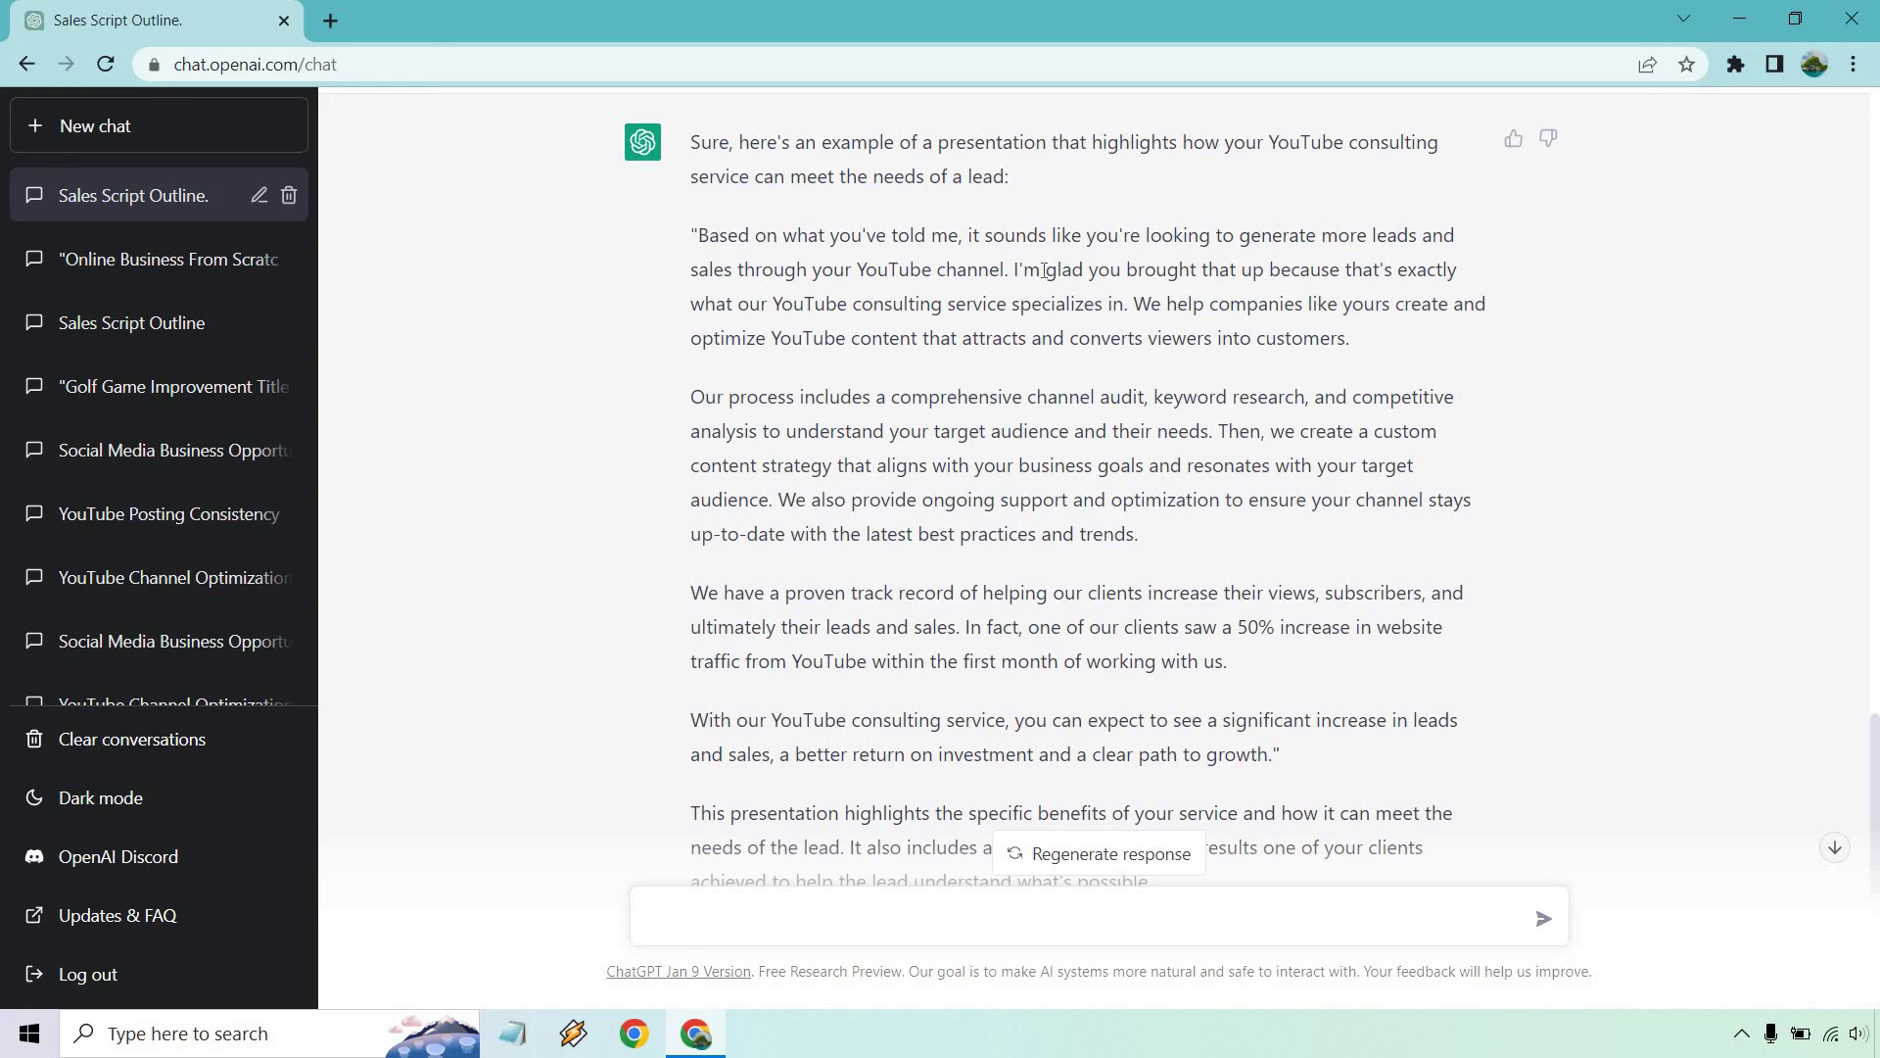
{"action": "scroll", "coordinate": [1180, 538], "scroll_direction": "down", "scroll_amount": 1}
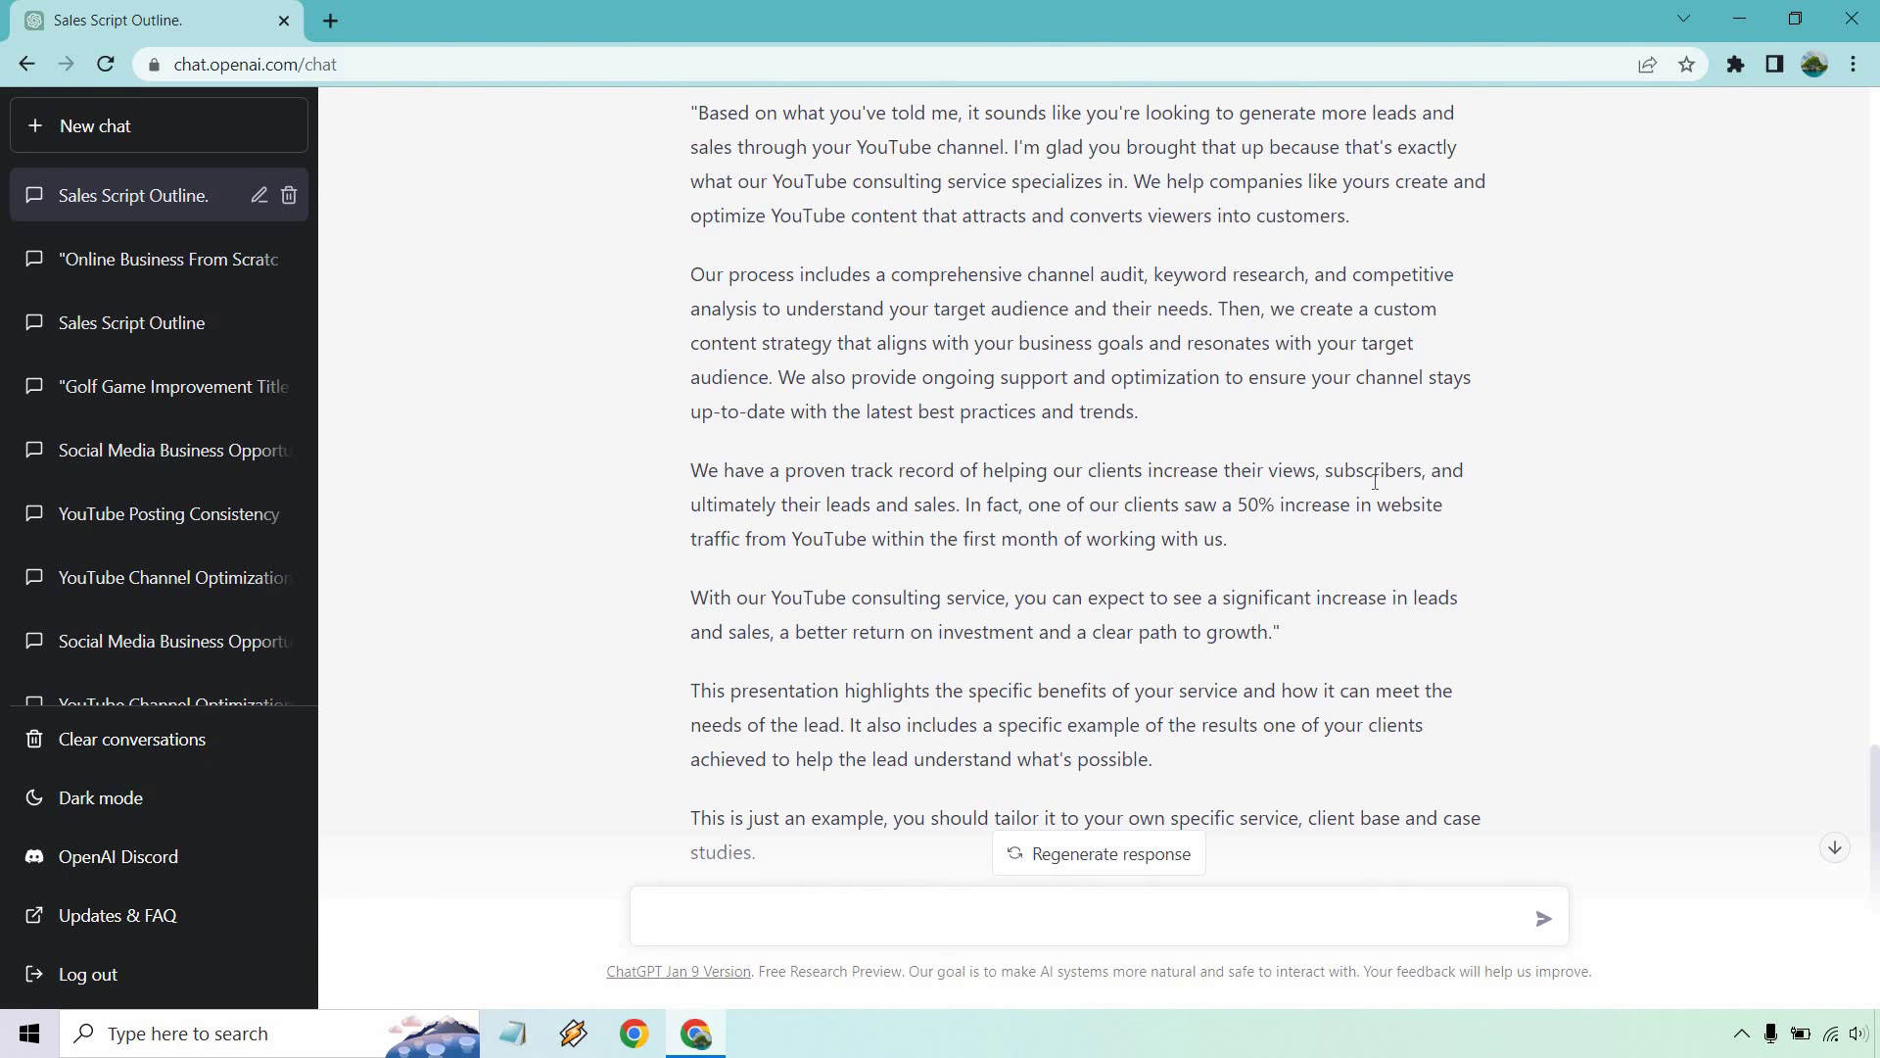
{"action": "scroll", "coordinate": [1375, 481], "scroll_direction": "down", "scroll_amount": 1}
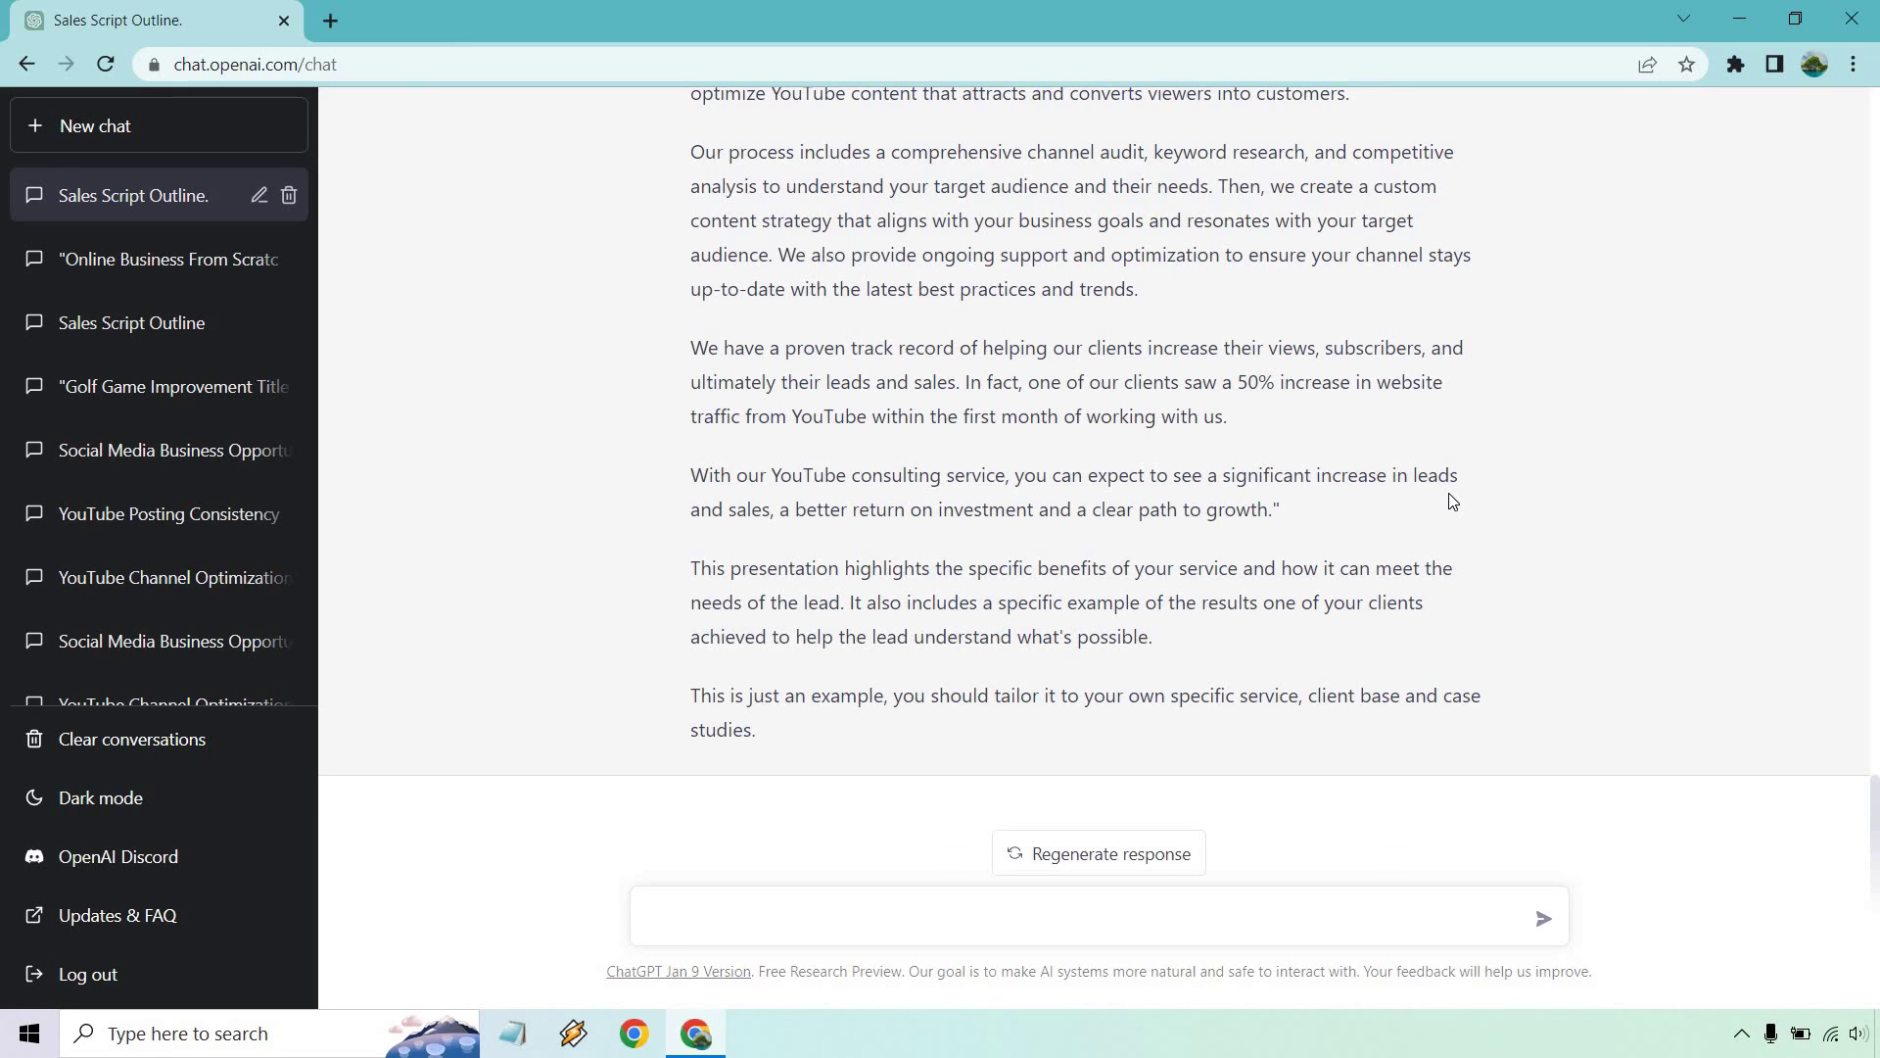
{"action": "scroll", "coordinate": [1452, 500], "scroll_direction": "down", "scroll_amount": 1}
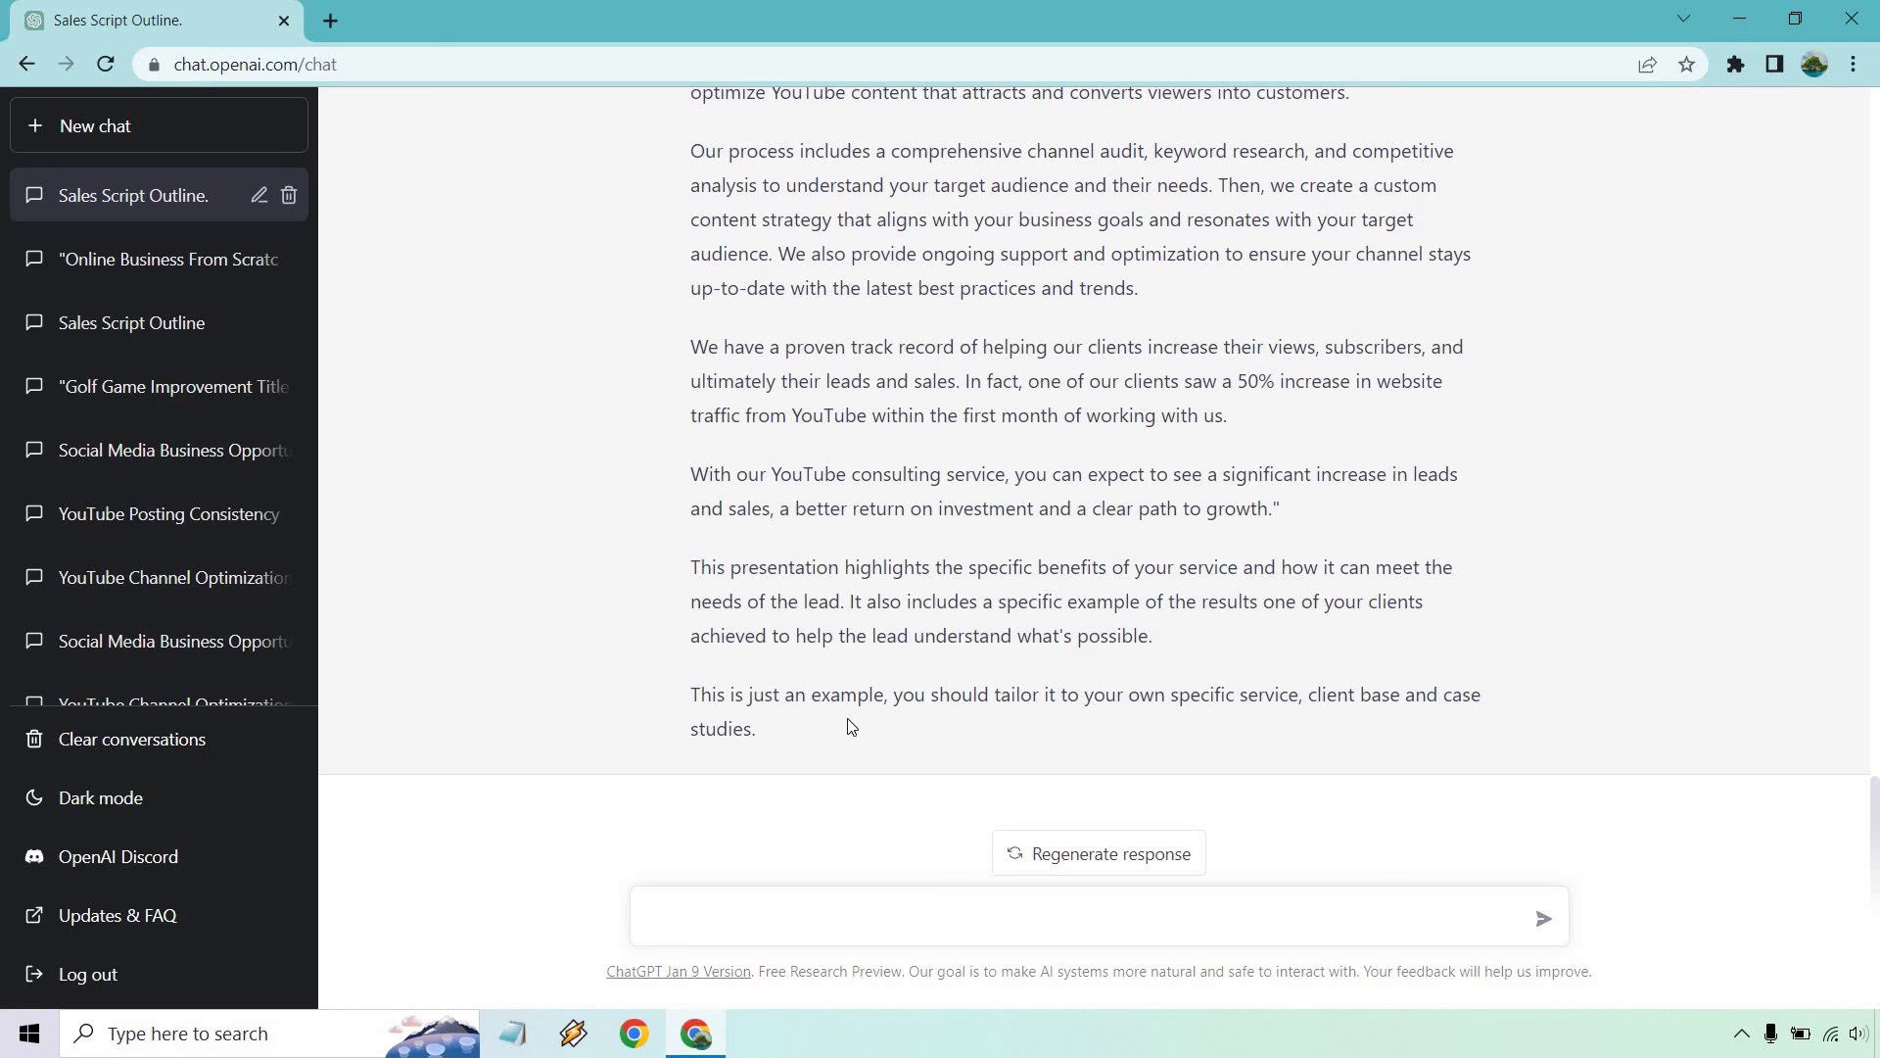
{"action": "left_click_drag", "start_coordinate": [694, 697], "coordinate": [687, 695]}
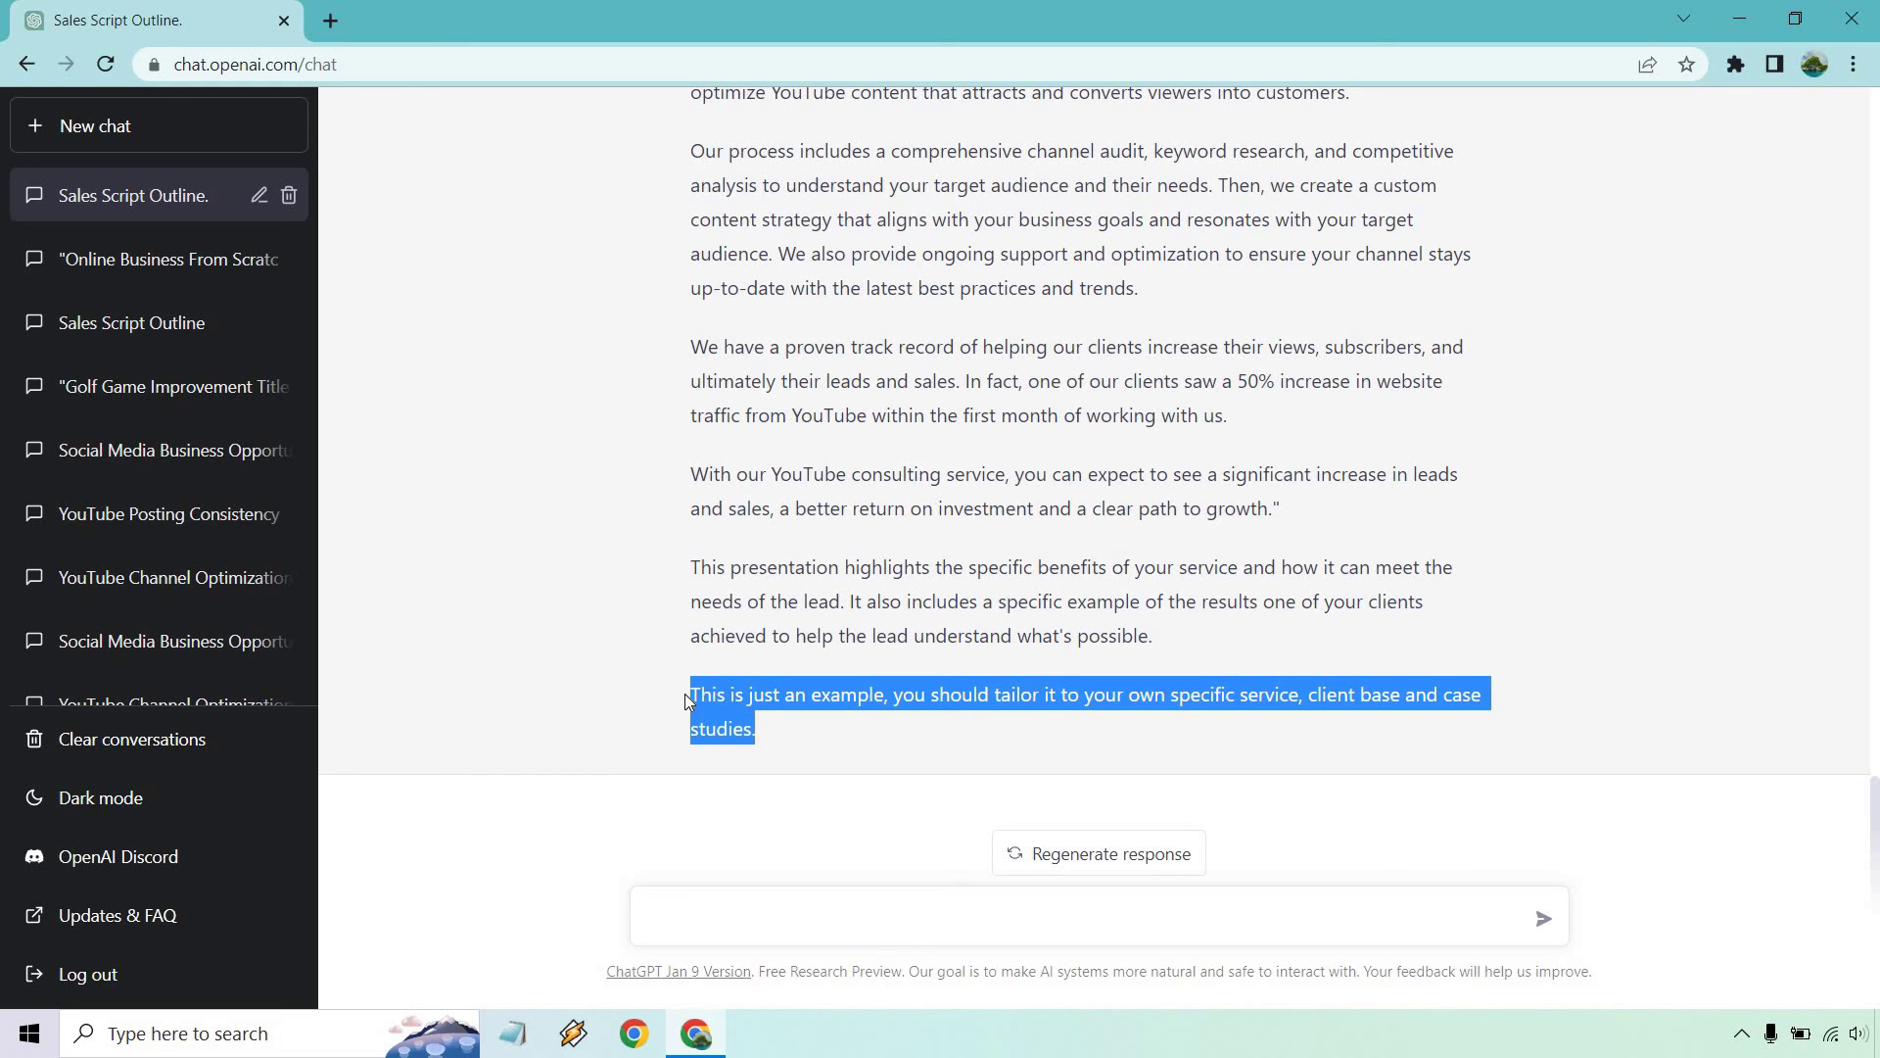
{"action": "left_click", "coordinate": [805, 744]}
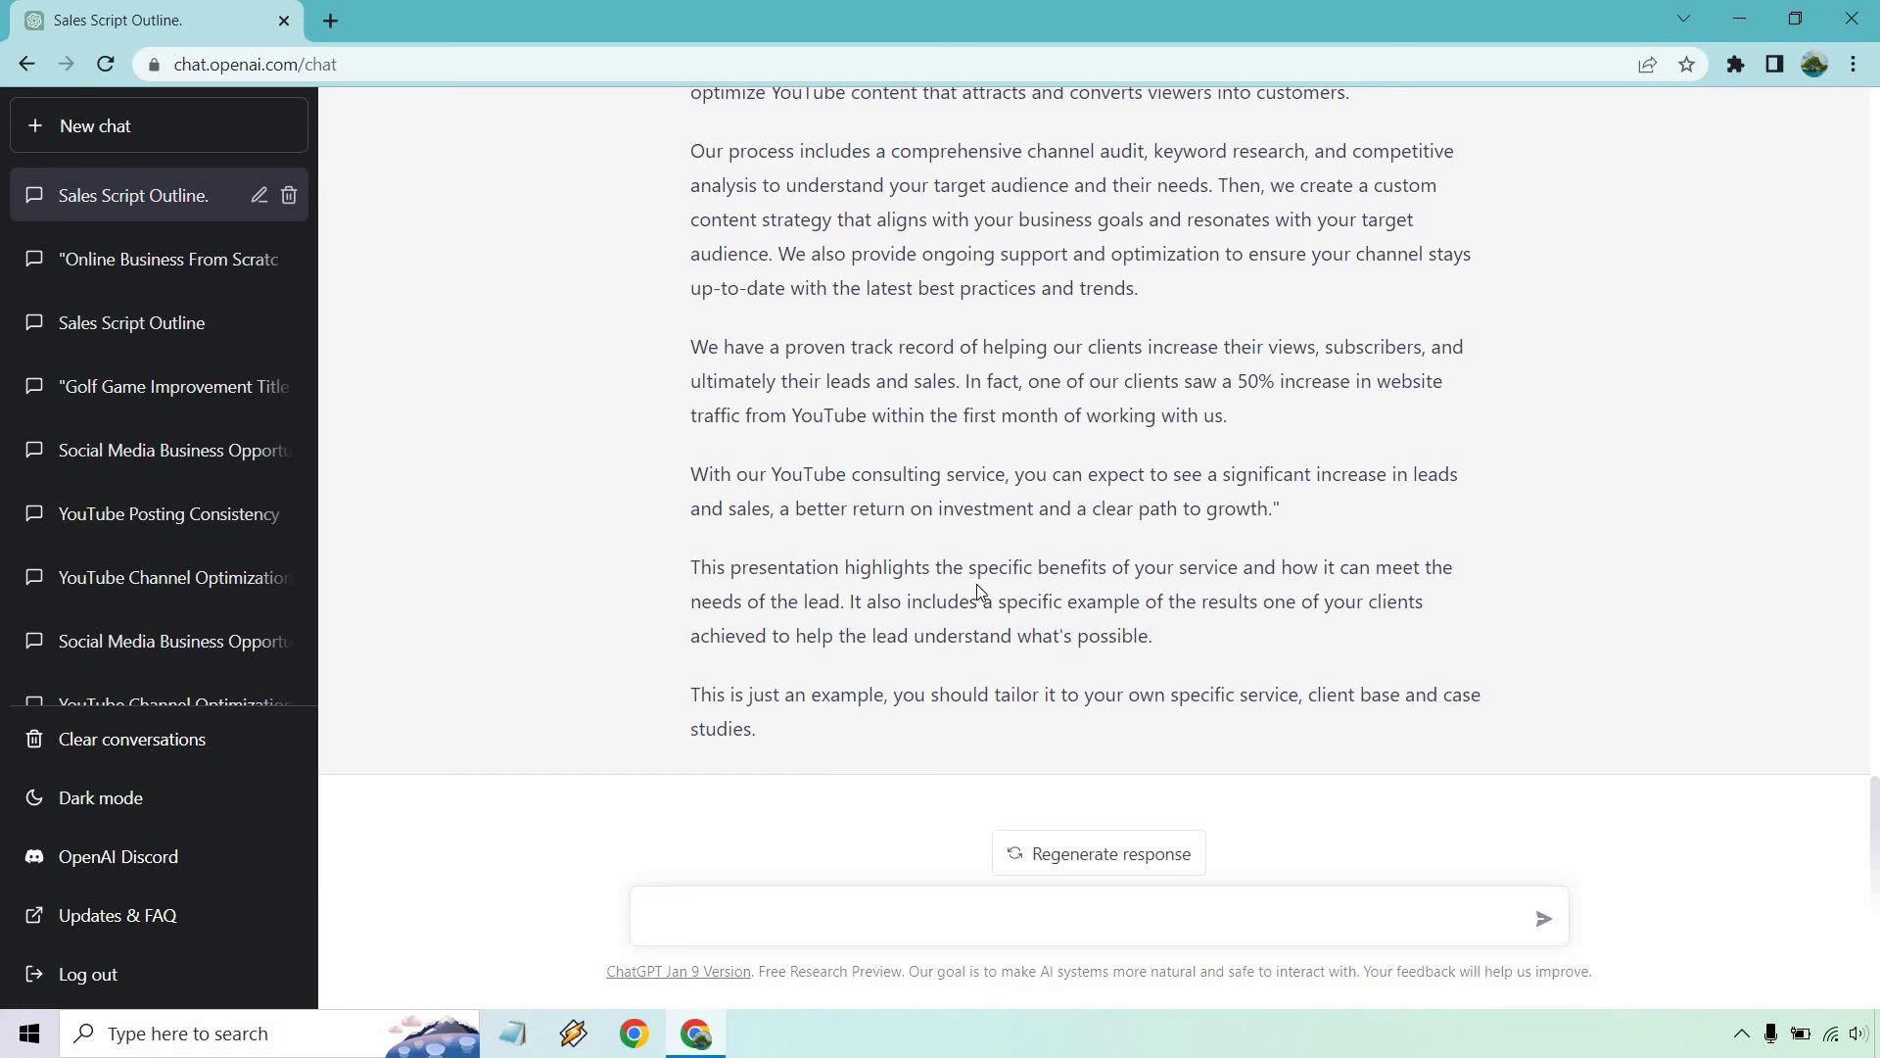
{"action": "scroll", "coordinate": [977, 583], "scroll_direction": "up", "scroll_amount": 9}
{"action": "scroll", "coordinate": [992, 591], "scroll_direction": "up", "scroll_amount": 15}
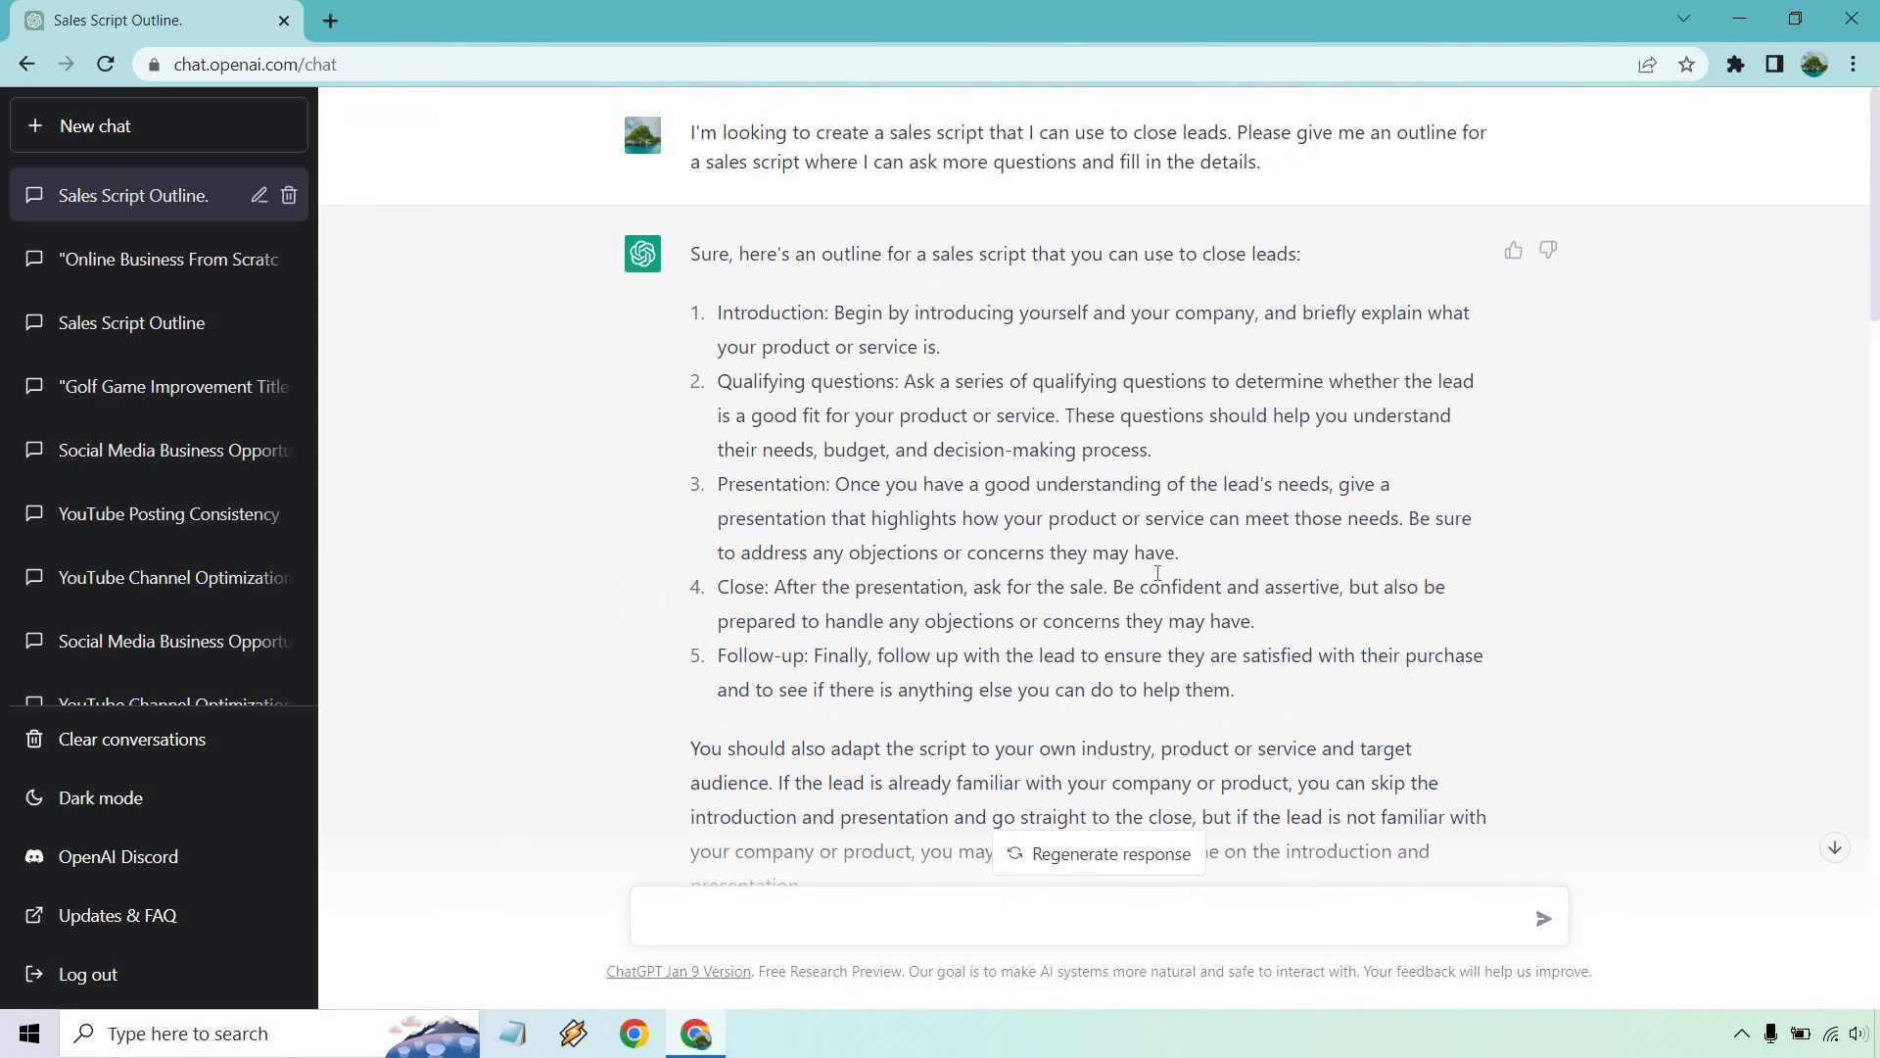
- Copy outline item 4, the Close step, and send it as the next prompt
{"action": "left_click_drag", "start_coordinate": [1269, 627], "coordinate": [778, 592]}
{"action": "key", "text": "ctrl+c"}
{"action": "key", "text": "ctrl+v"}
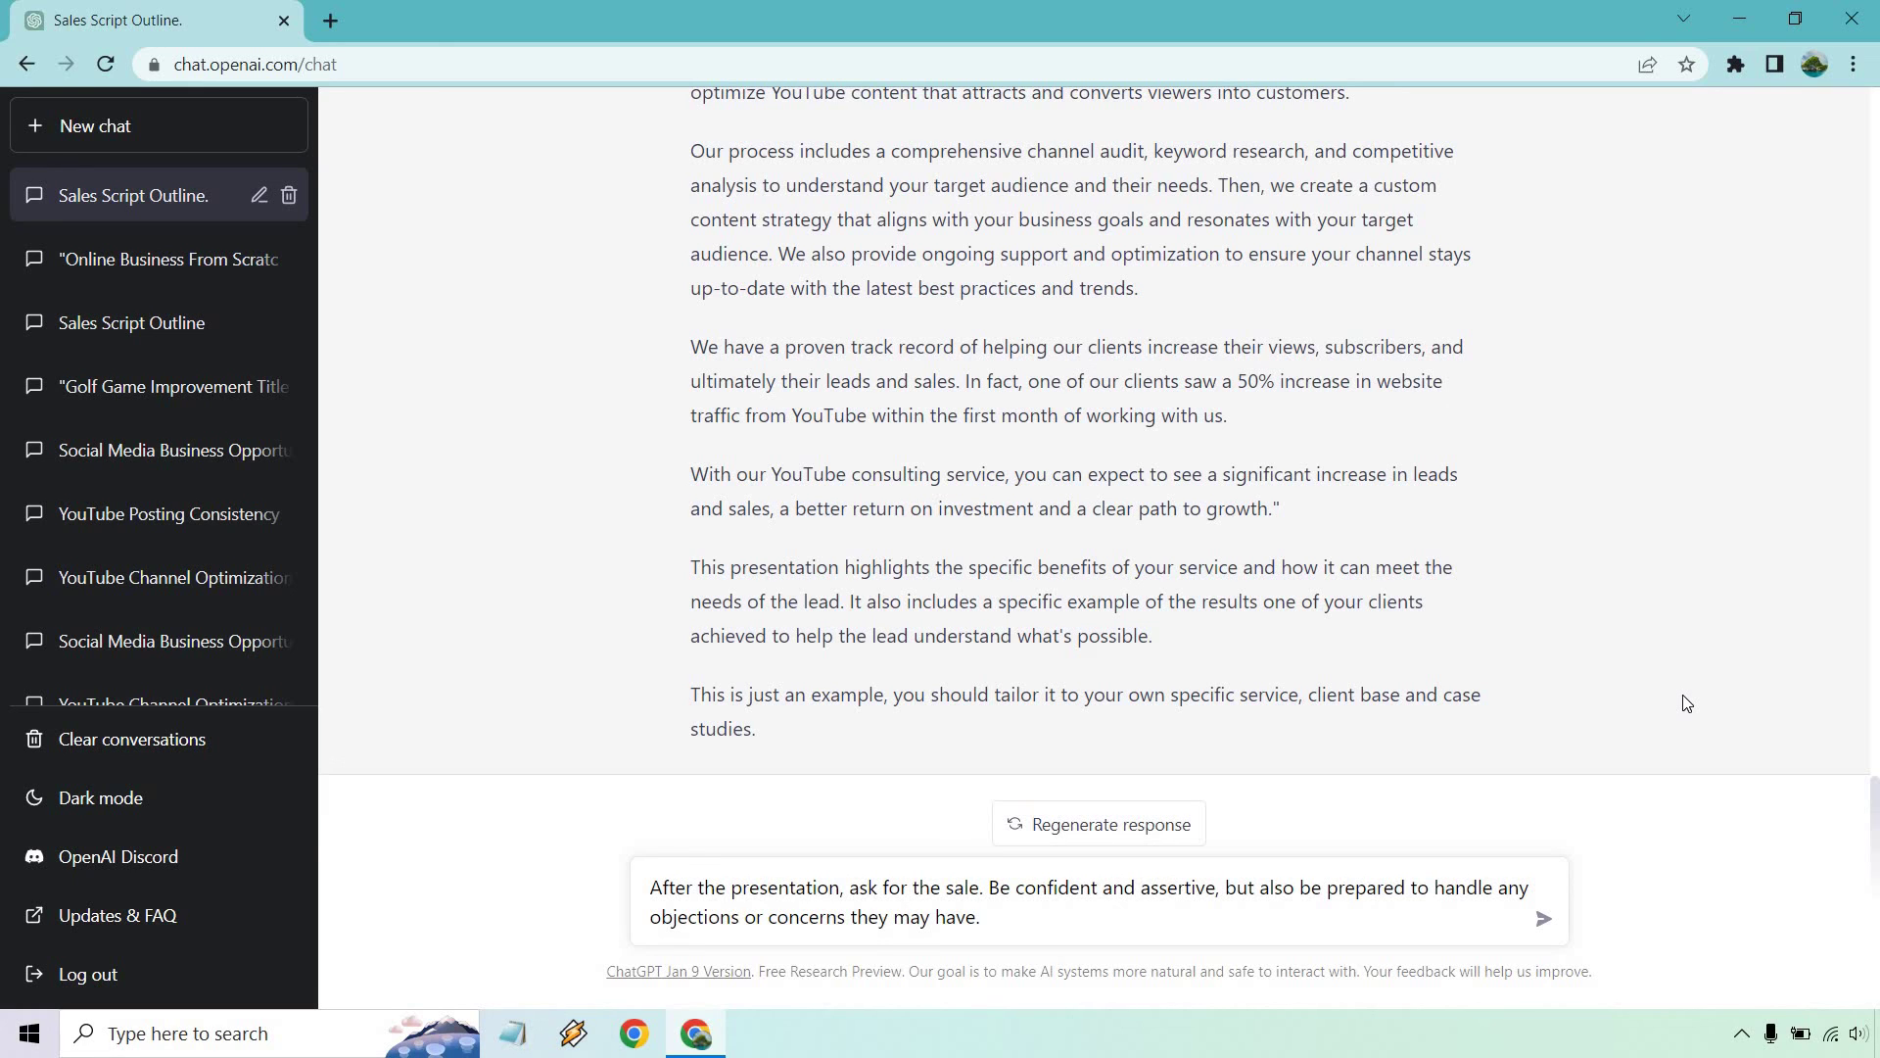
{"action": "left_click", "coordinate": [1544, 917]}
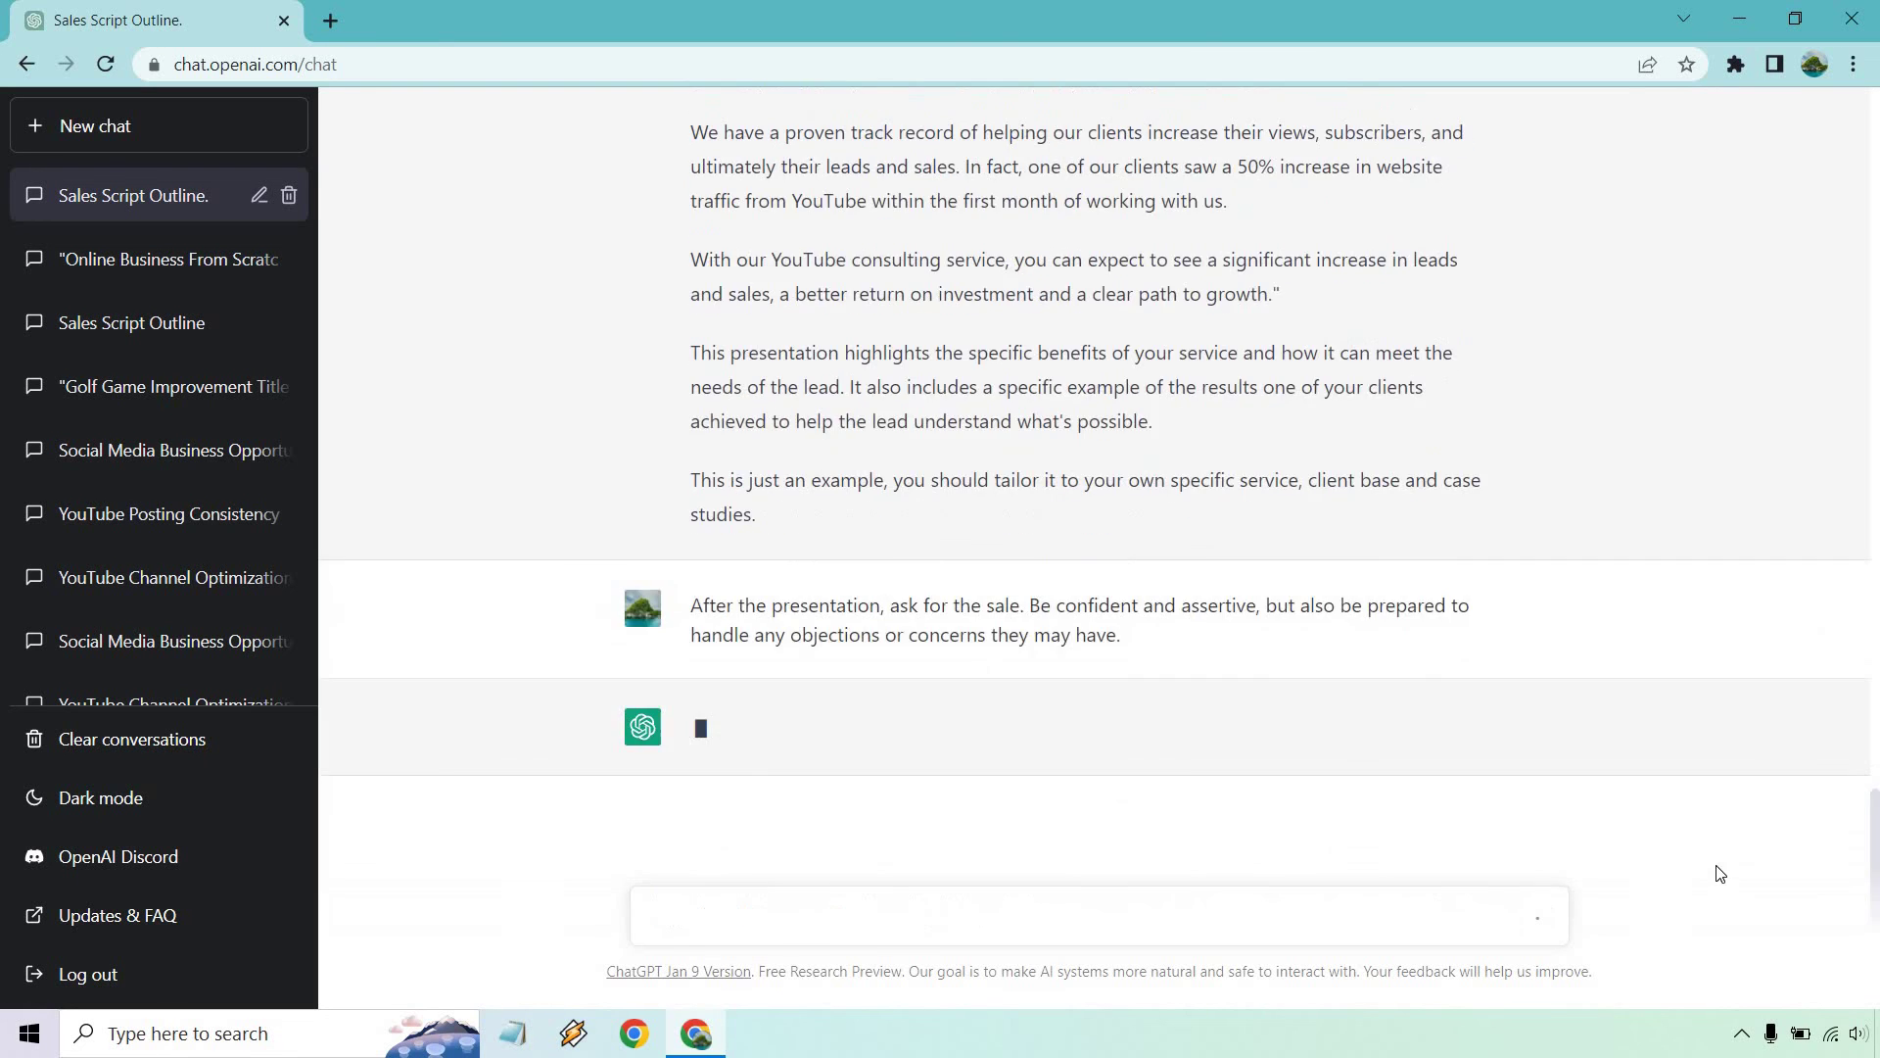
- Scroll through ChatGPT's closing reply to its objection responses and win-win advice
{"action": "scroll", "coordinate": [1759, 735], "scroll_direction": "up", "scroll_amount": 4}
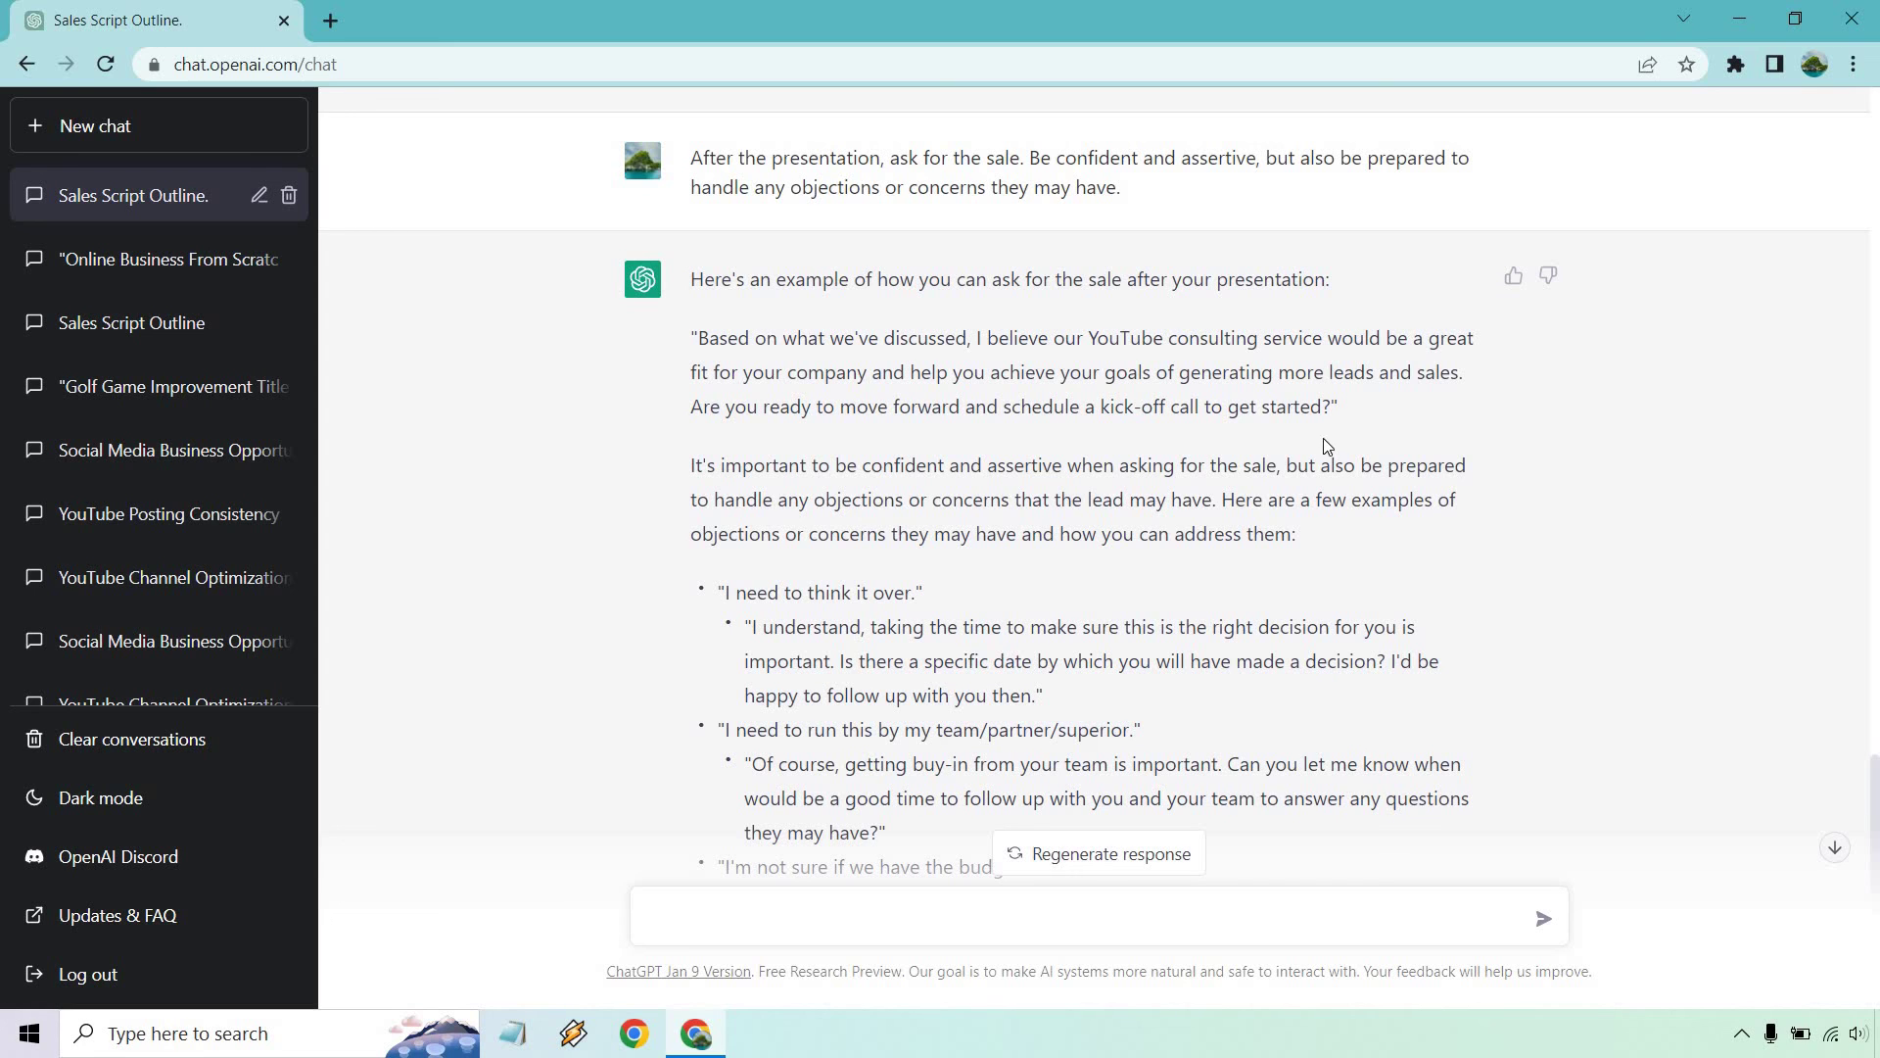
{"action": "scroll", "coordinate": [1326, 445], "scroll_direction": "down", "scroll_amount": 1}
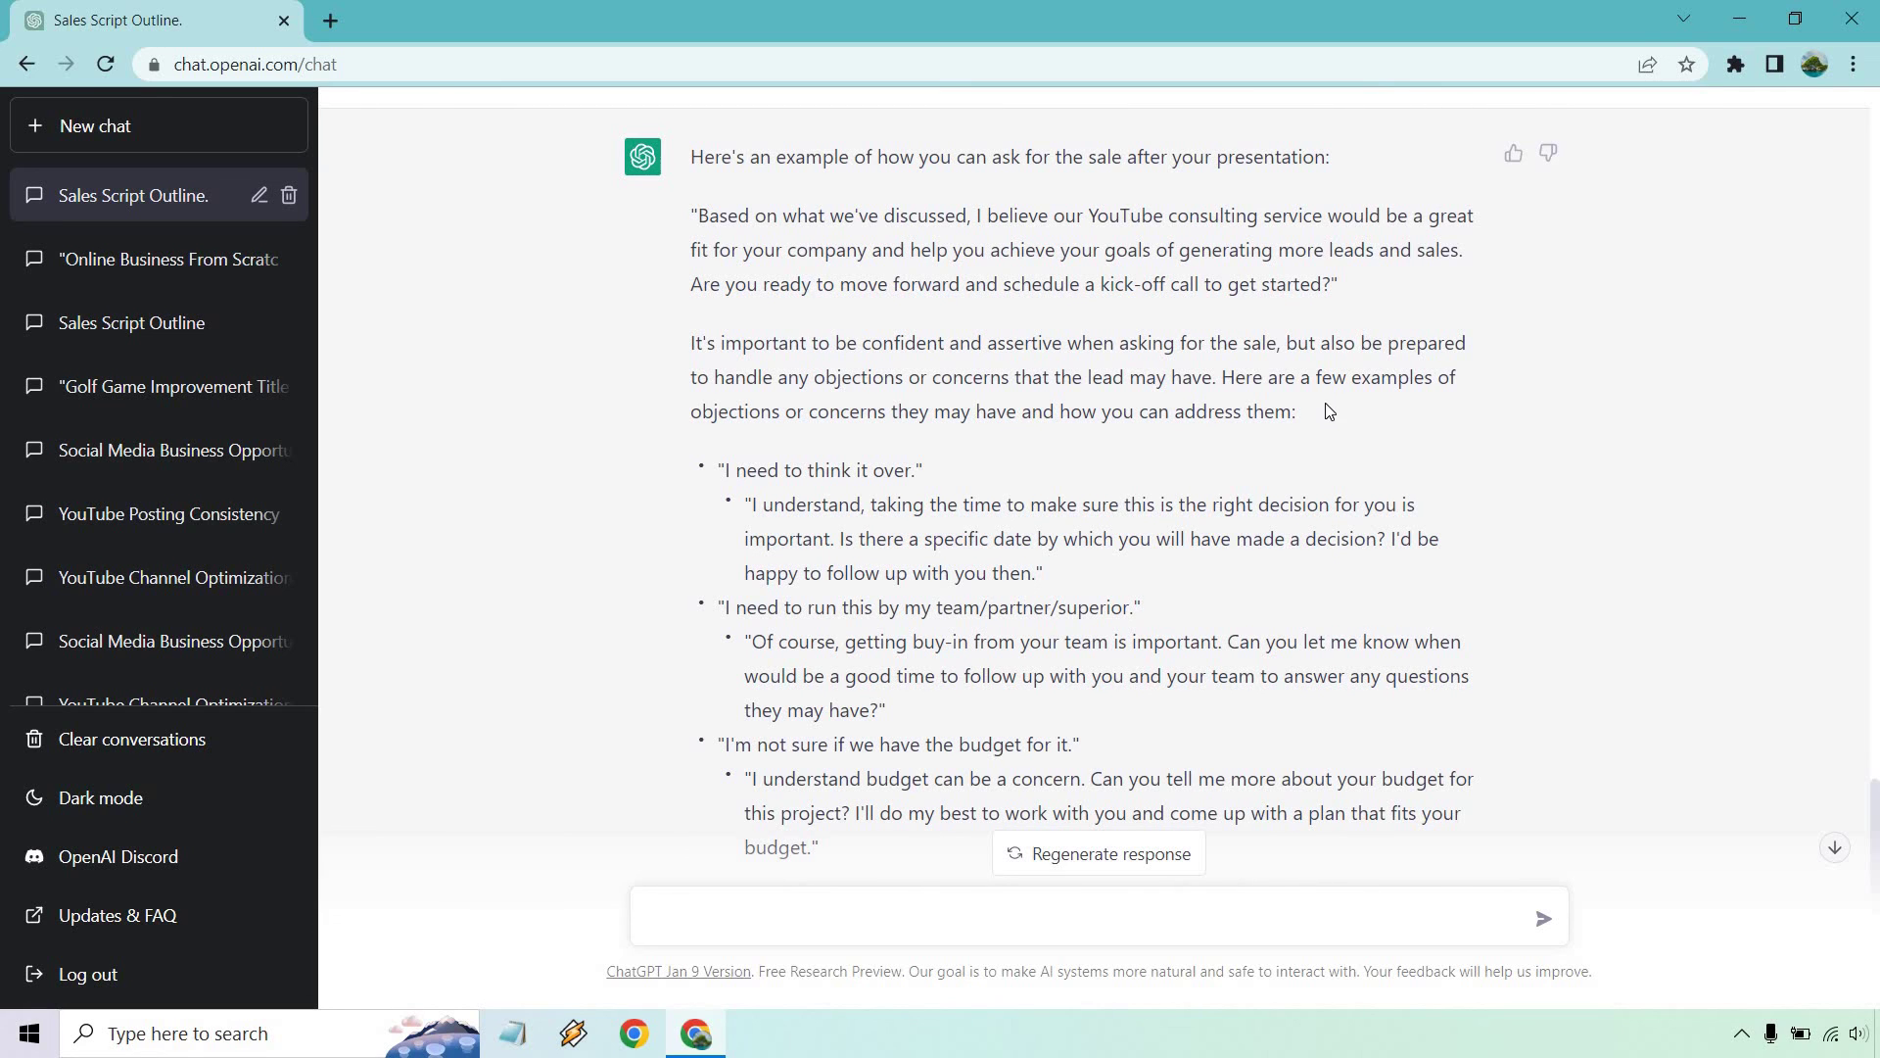
{"action": "scroll", "coordinate": [1276, 369], "scroll_direction": "down", "scroll_amount": 1}
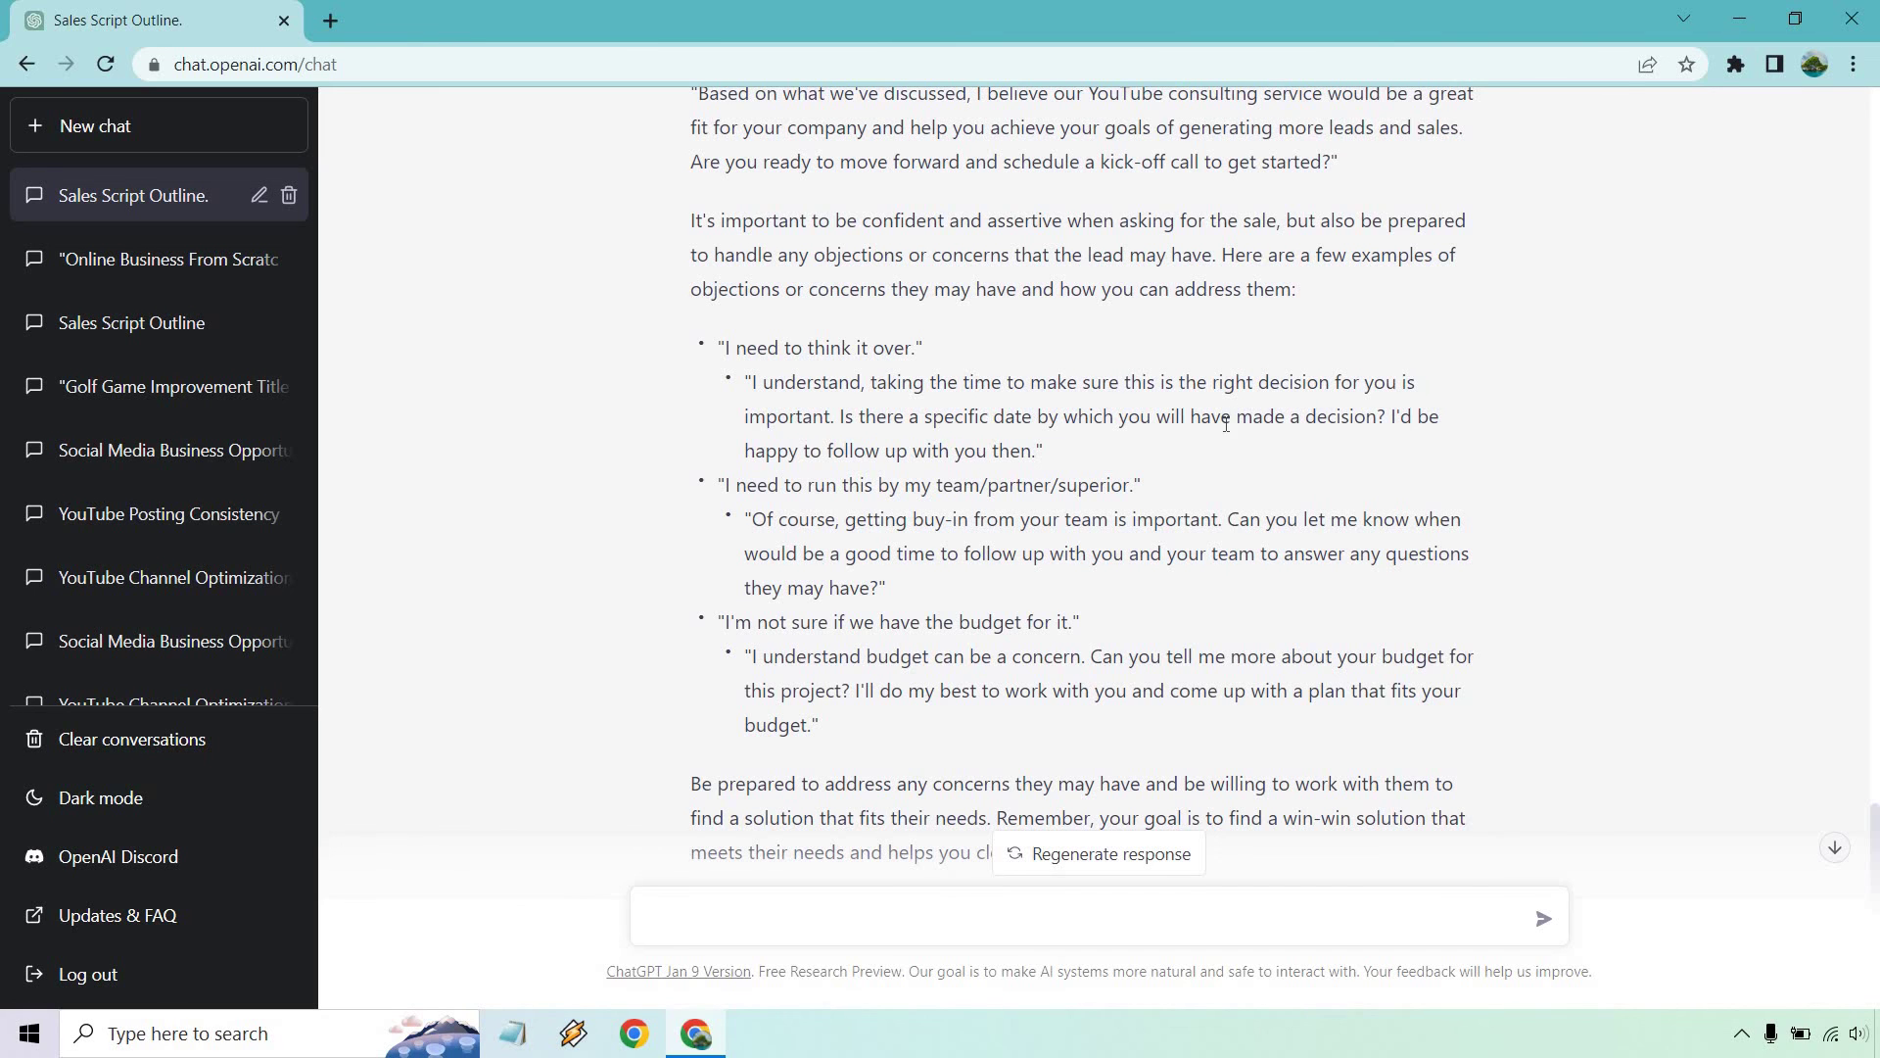
{"action": "scroll", "coordinate": [1263, 440], "scroll_direction": "down", "scroll_amount": 1}
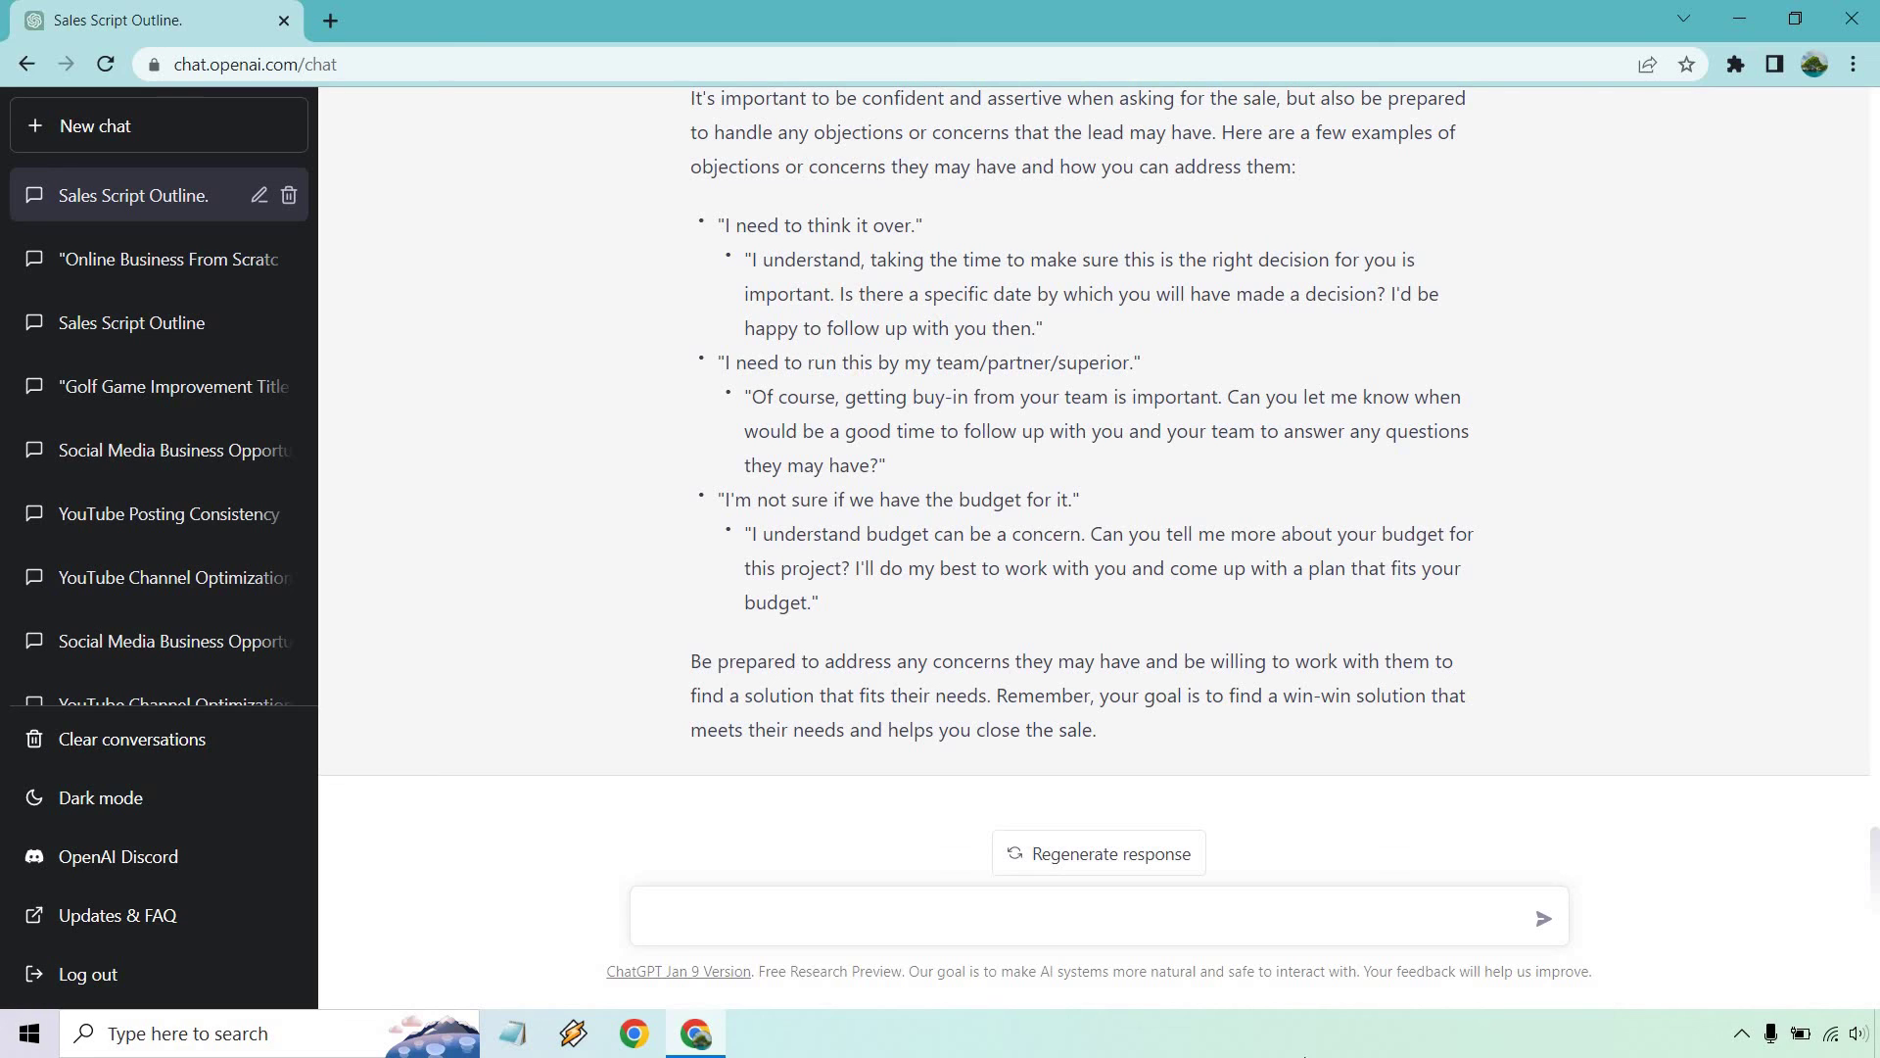
- Paste and send a prompt asking for three responses to a lead who needs to think it over
{"action": "left_click", "coordinate": [1234, 942]}
{"action": "type", "text": "Someone has the objection that they need to think it over. Please give me 3 responses that I can say to that."}
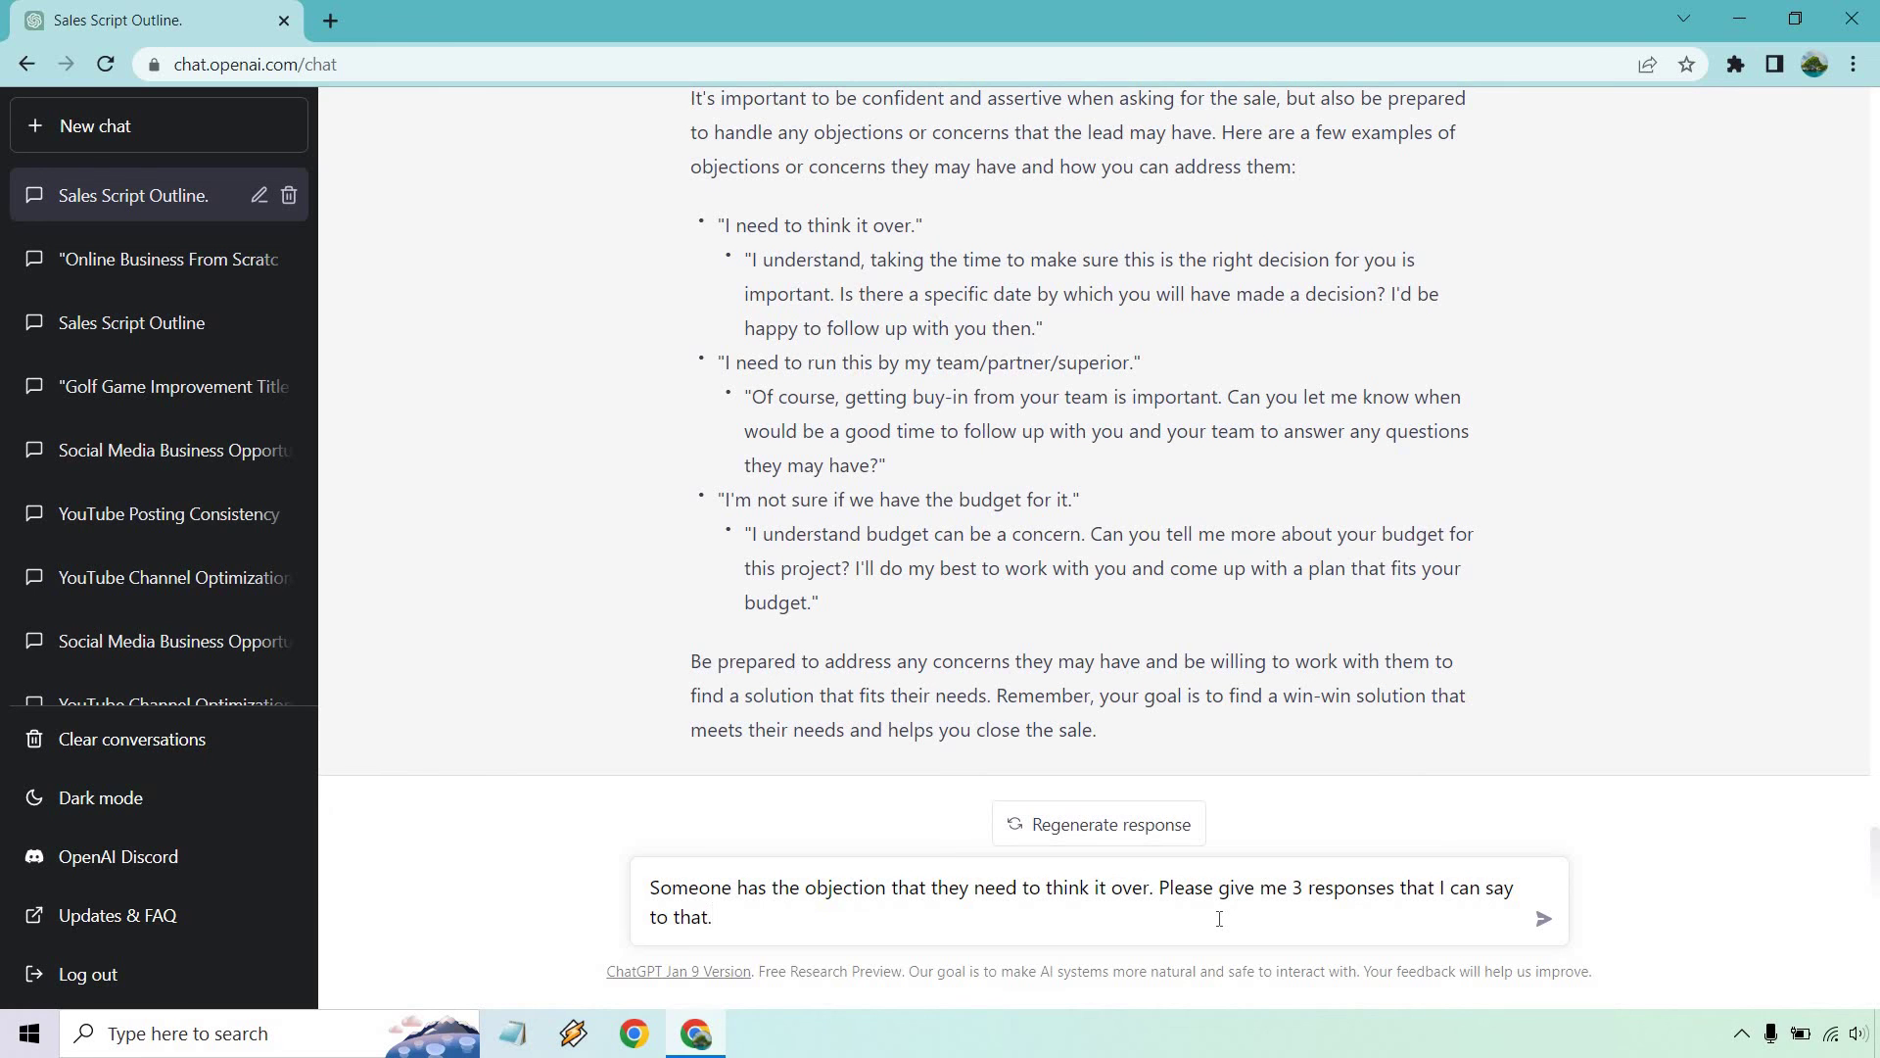
{"action": "key", "text": "Return"}
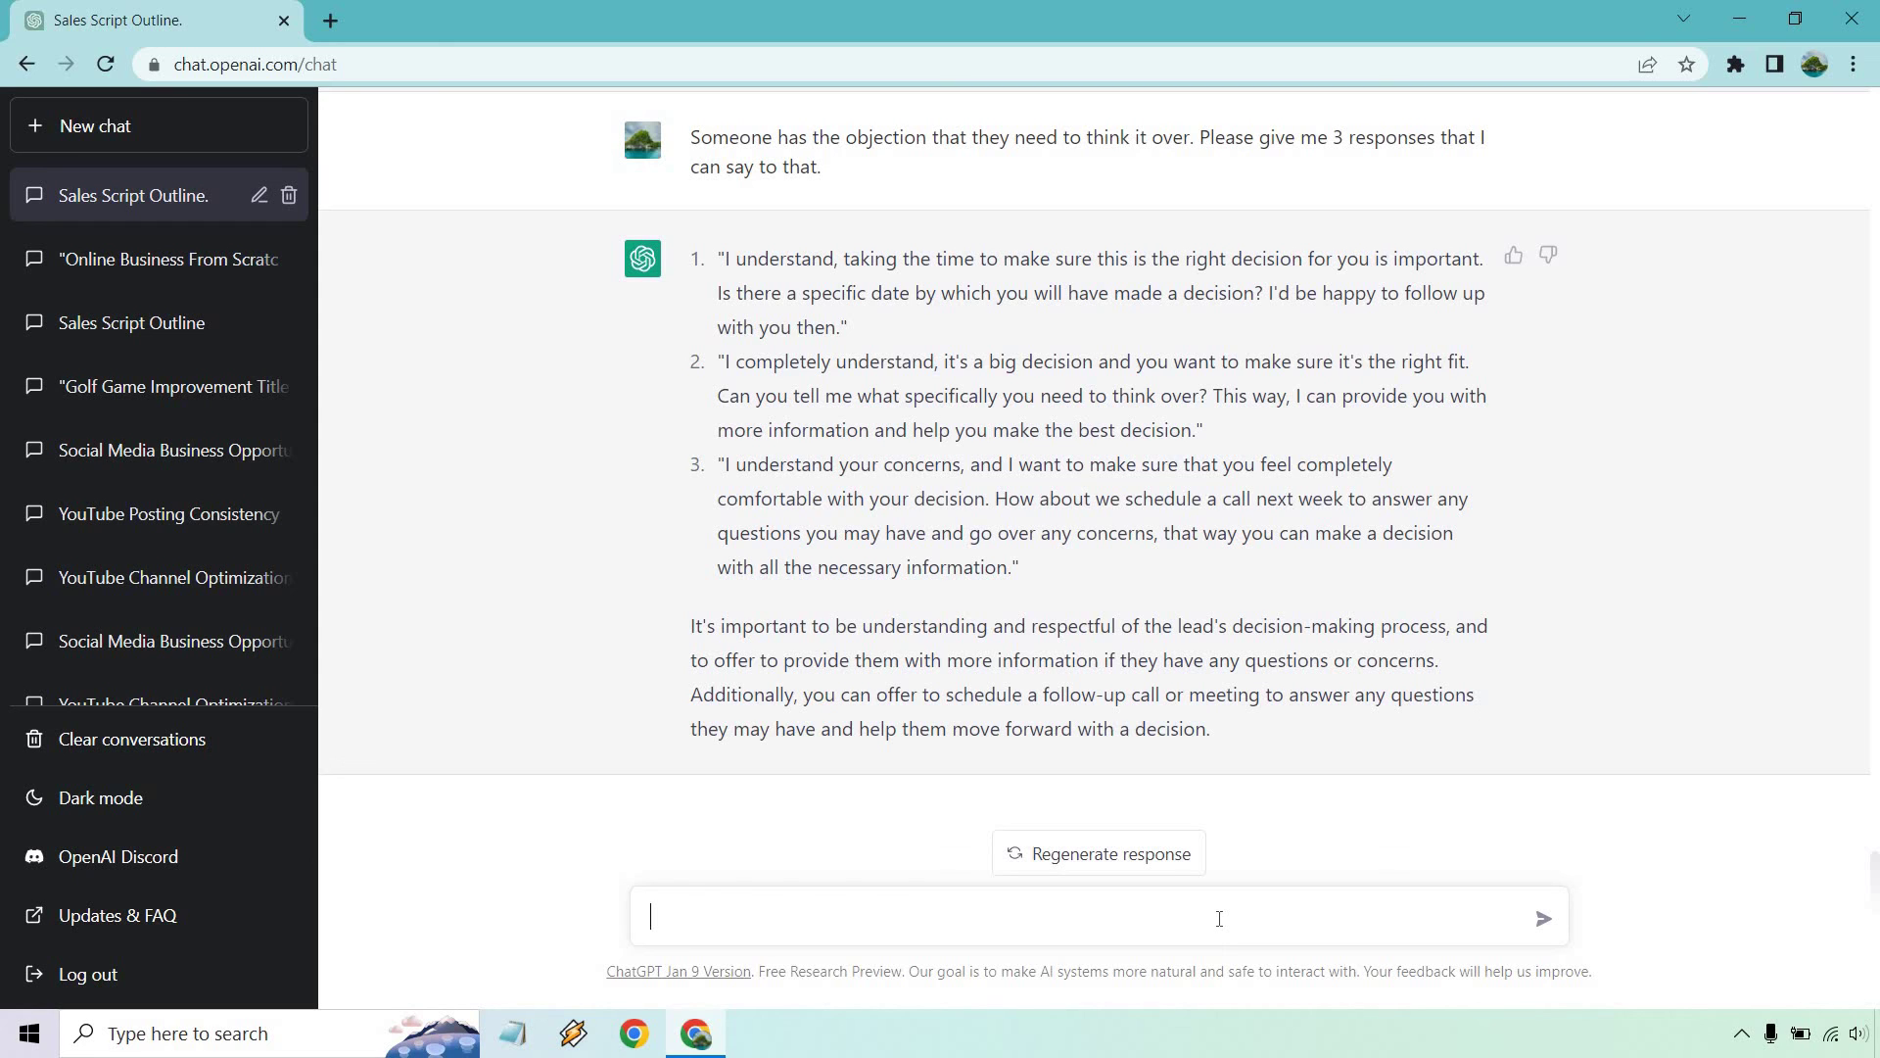
{"action": "left_click", "coordinate": [1219, 918]}
{"action": "scroll", "coordinate": [1758, 650], "scroll_direction": "up", "scroll_amount": 20}
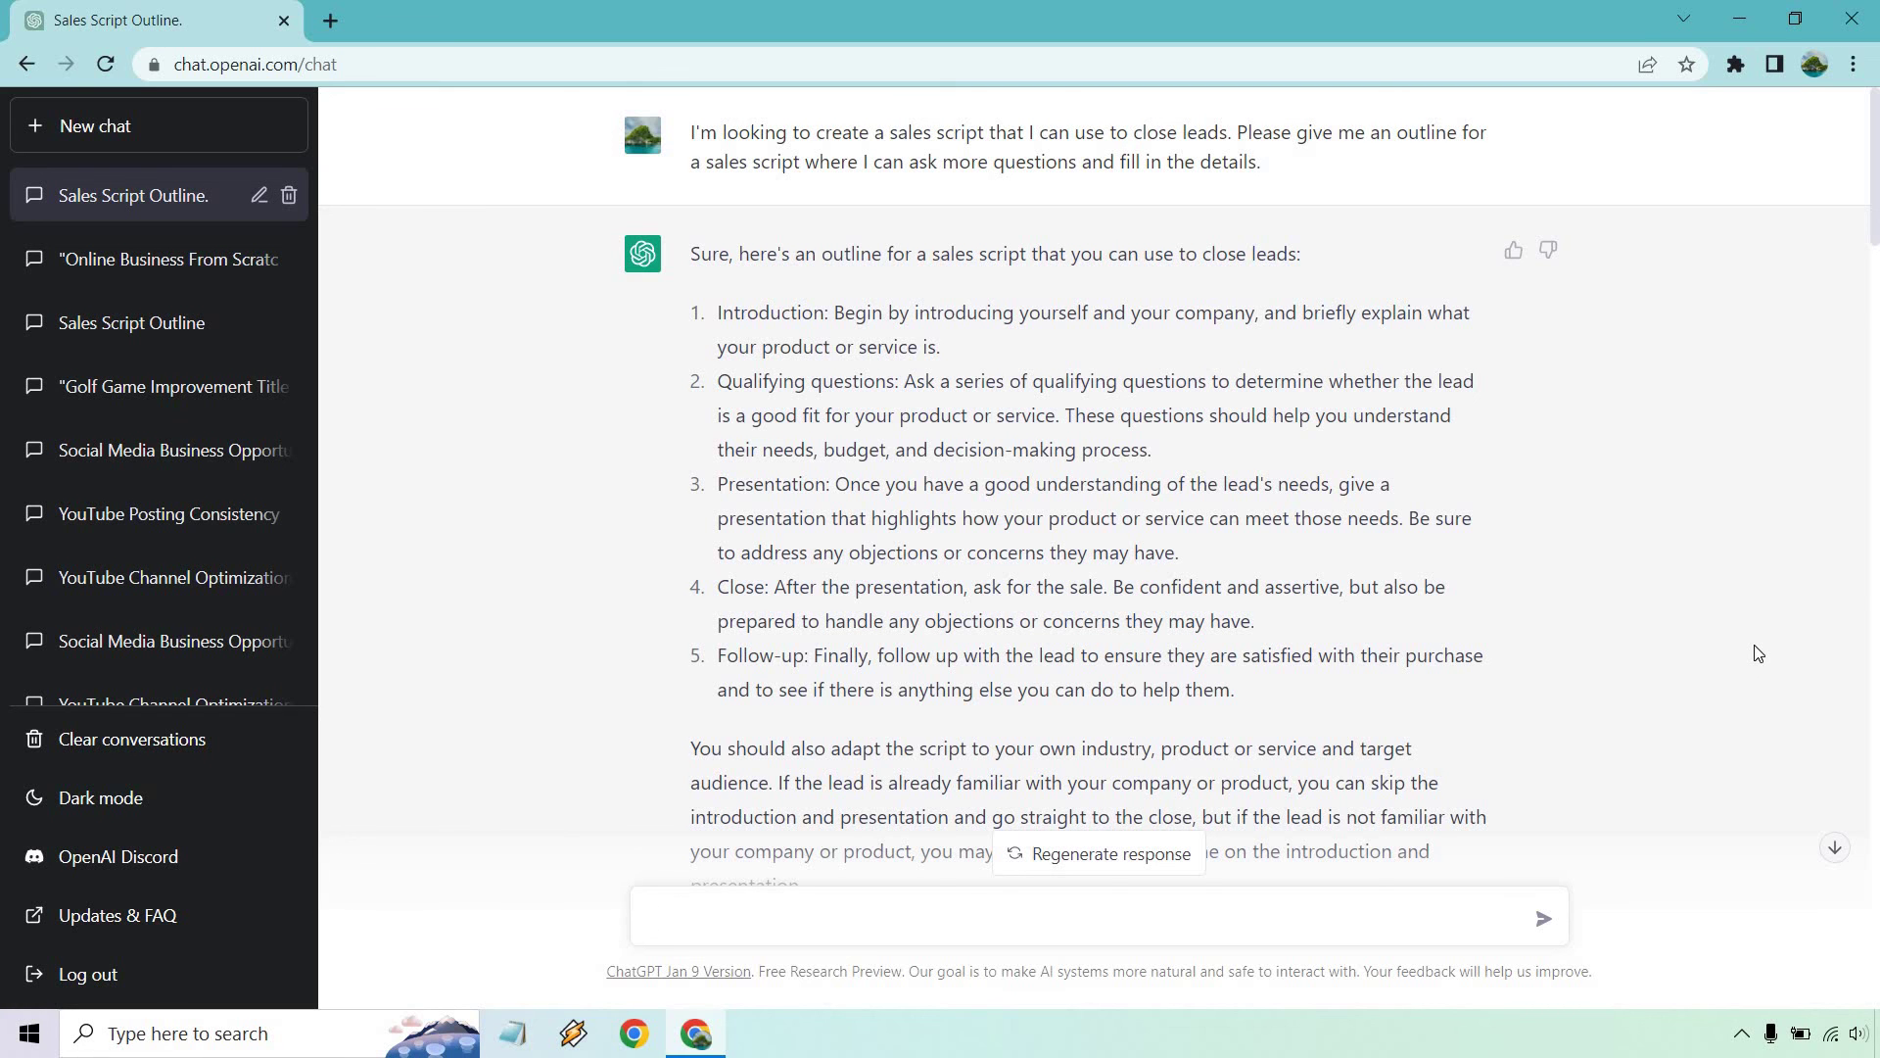
{"action": "scroll", "coordinate": [1757, 653], "scroll_direction": "down", "scroll_amount": 20}
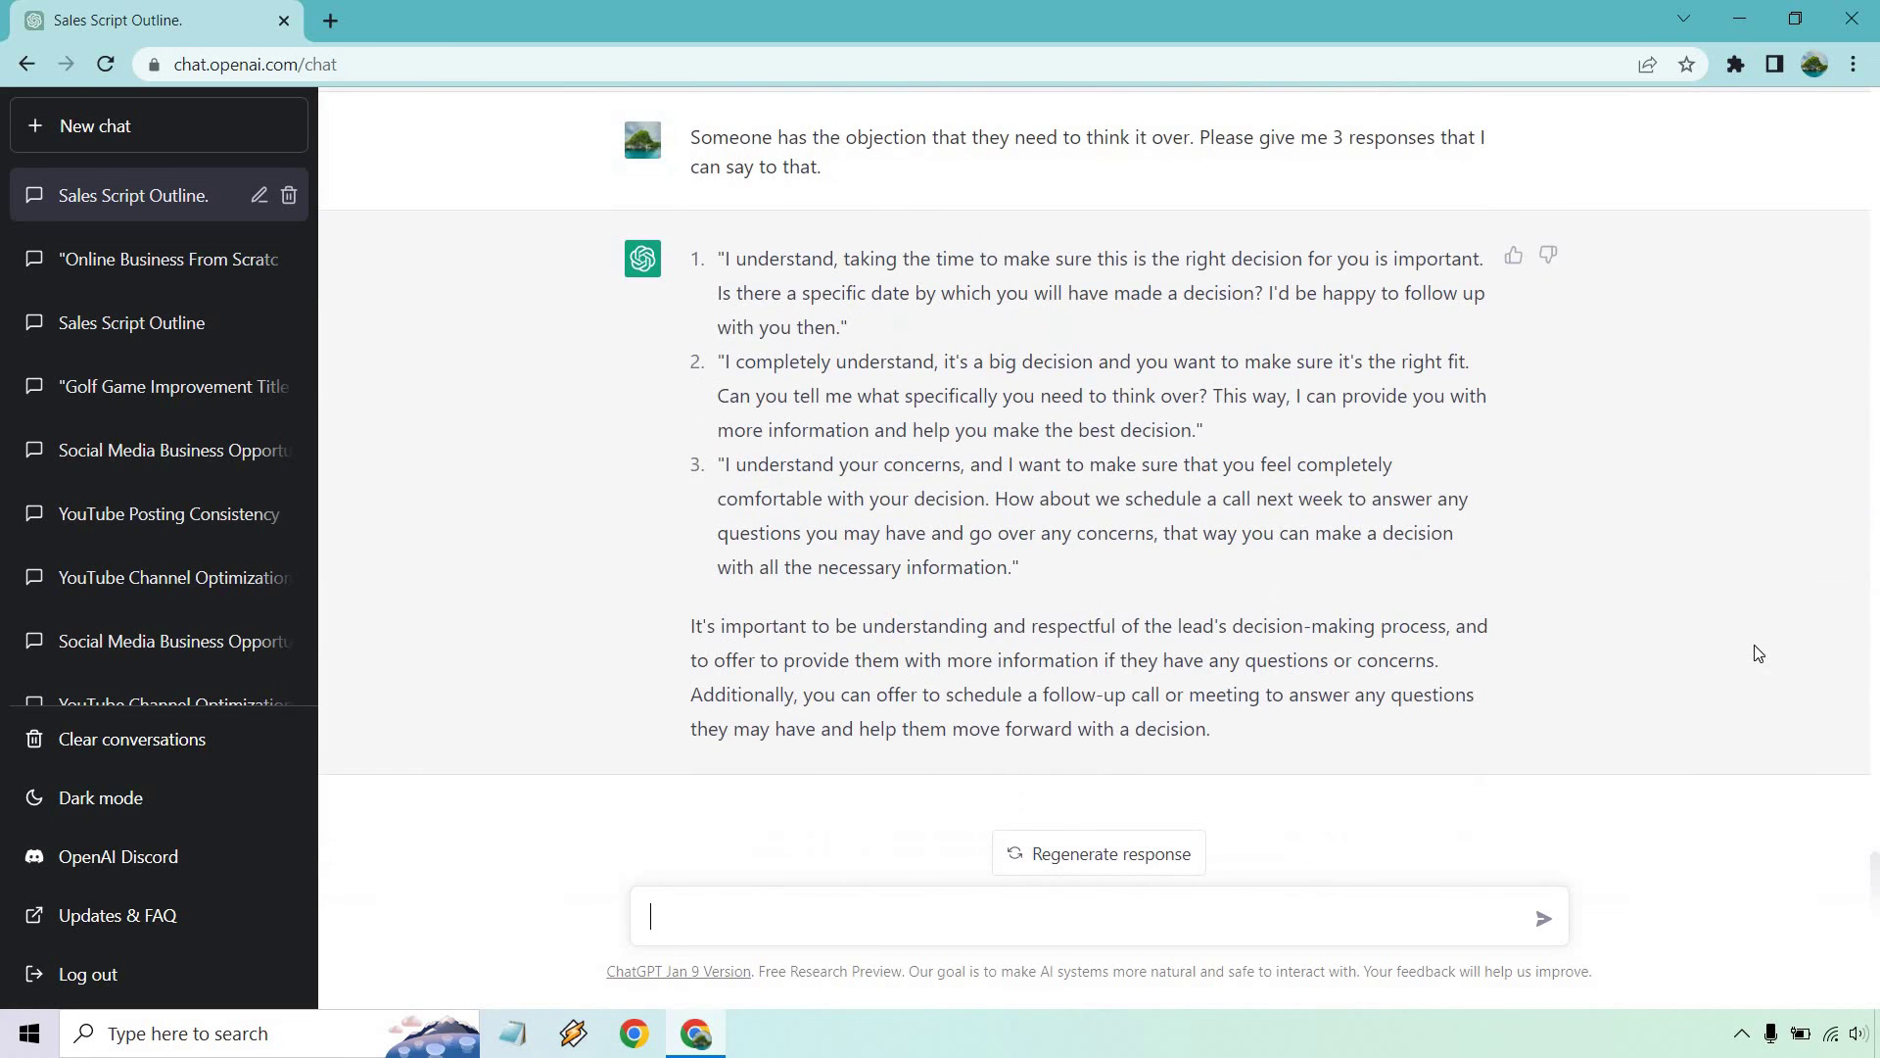